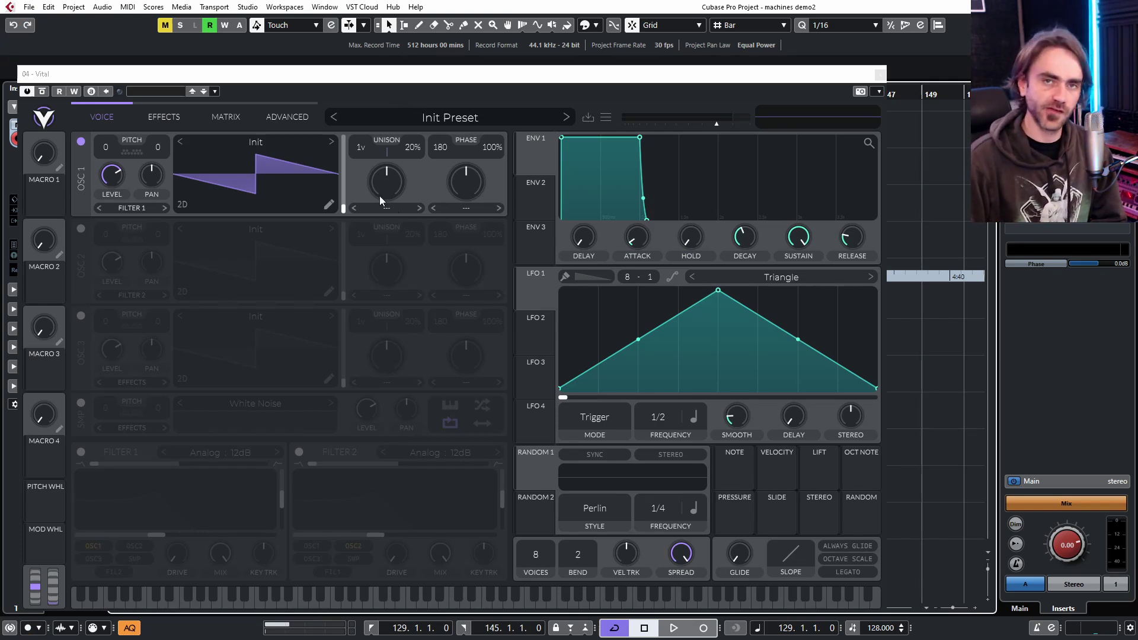
Give oscillator 1 two unison voices and widen the unison spread from 20% to 100%.
left_click(275, 117)
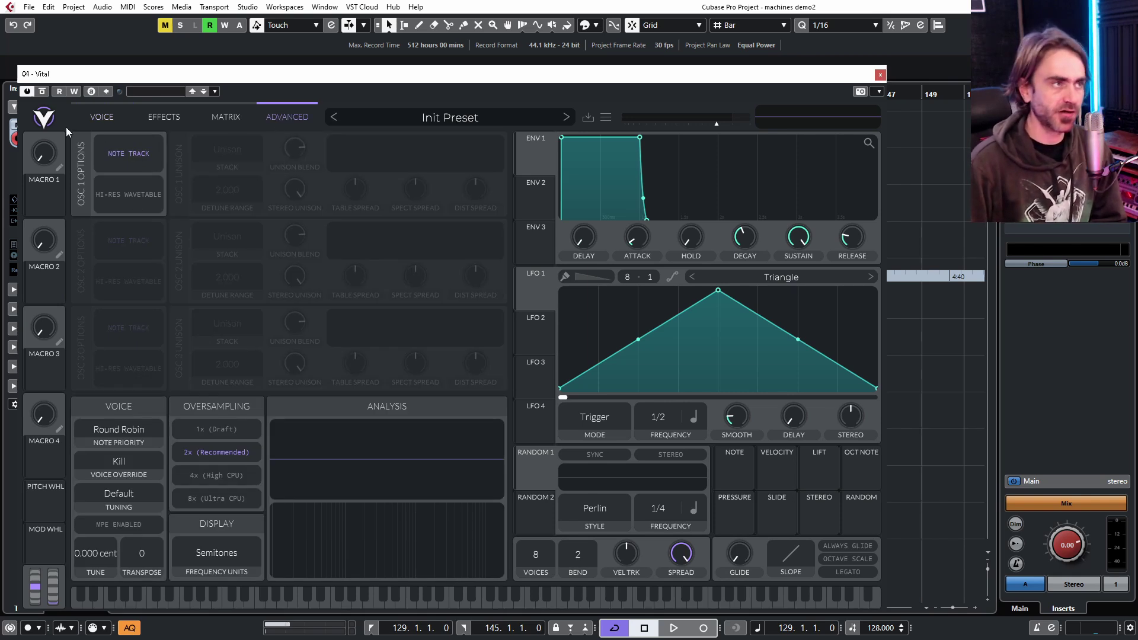
left_click(105, 118)
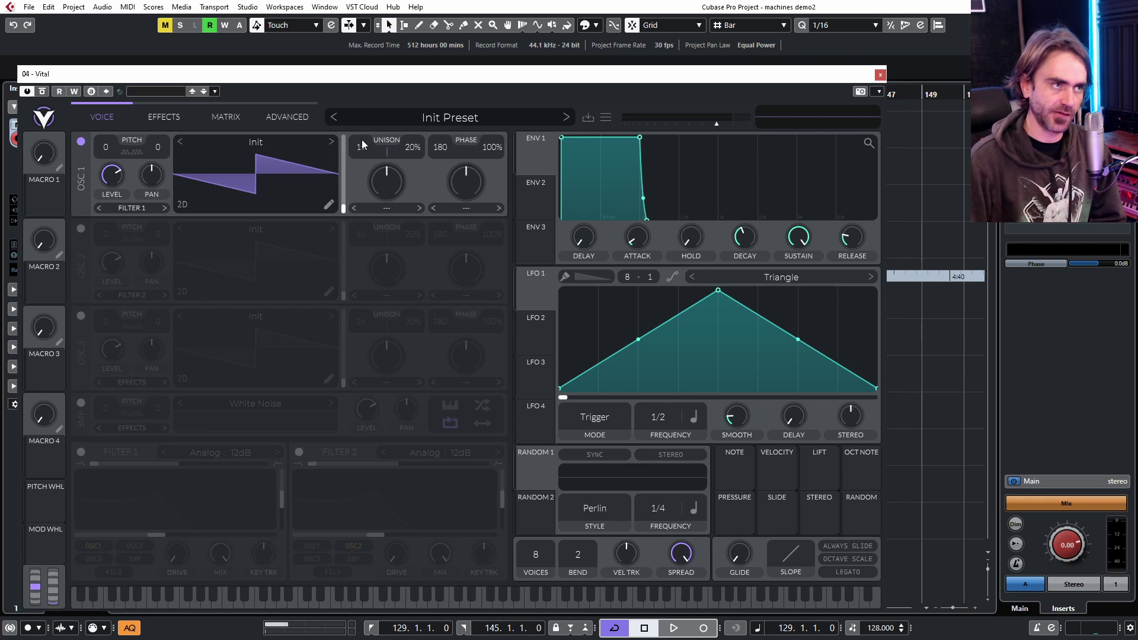
scroll(361, 144, "up", 1)
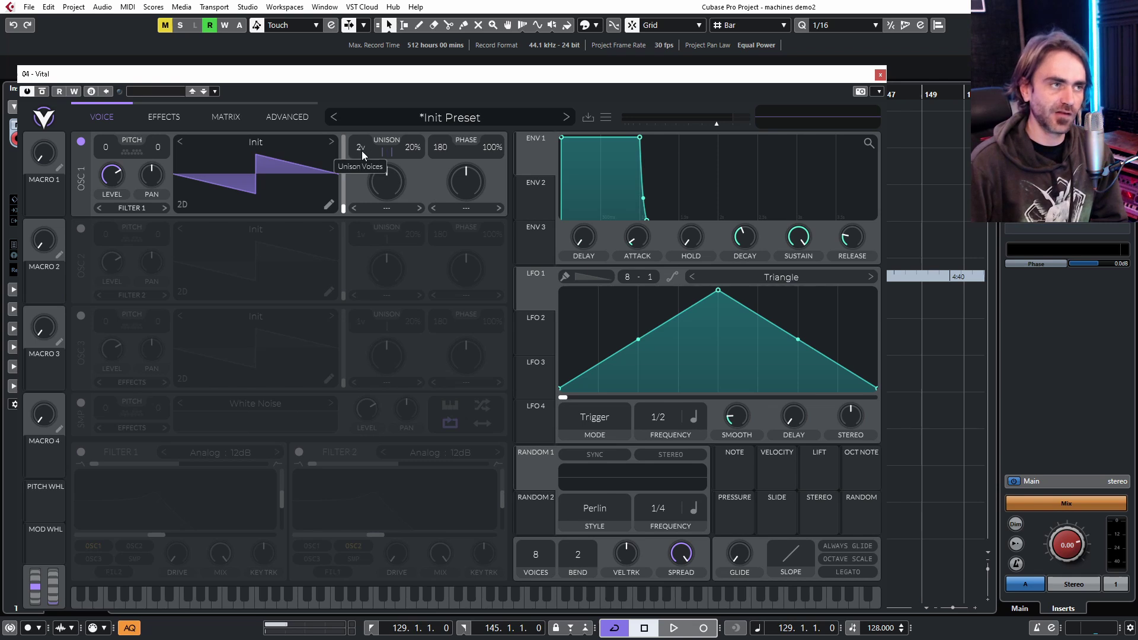
left_click_drag(400, 158, 491, 5)
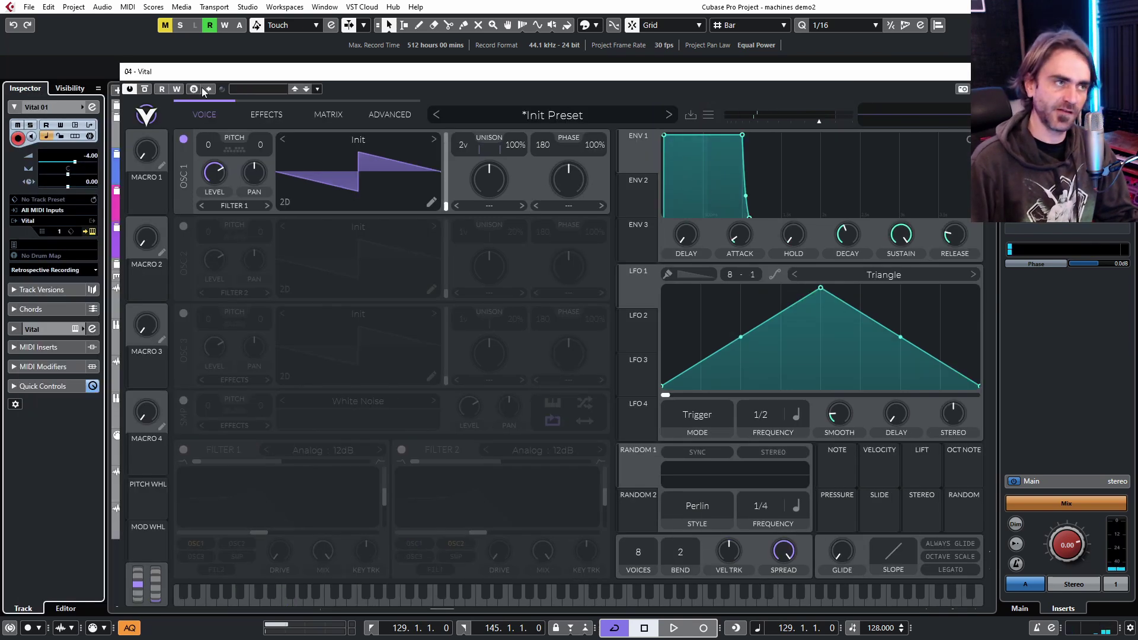
On the Advanced page, bring oscillator 1's unison detune range down to 0.000.
left_click(389, 114)
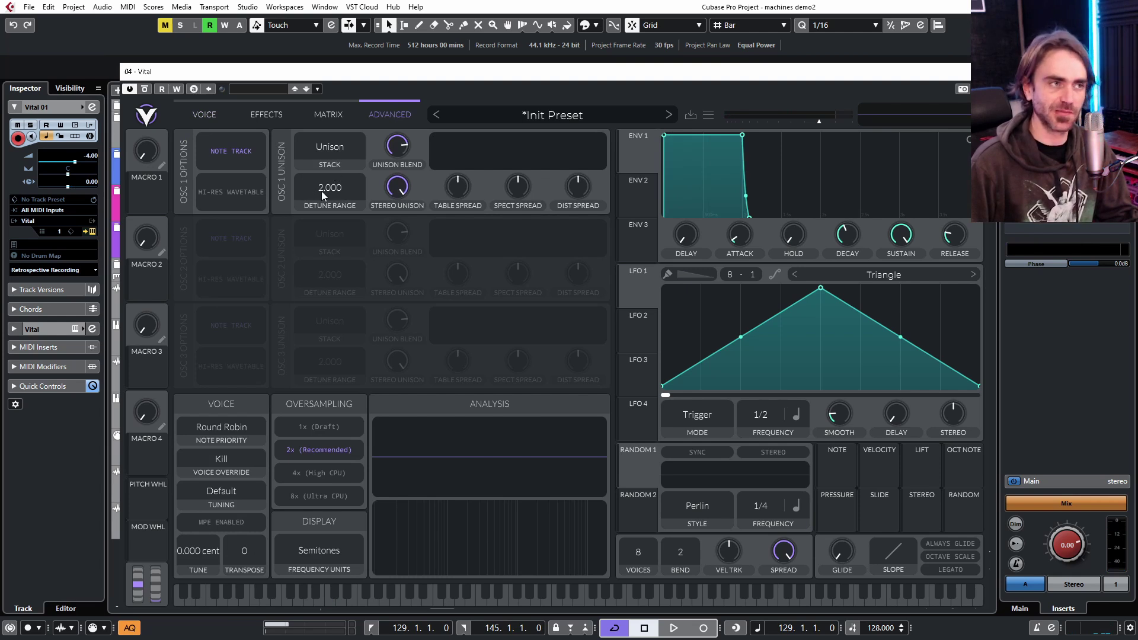
scroll(330, 188, "up", 2)
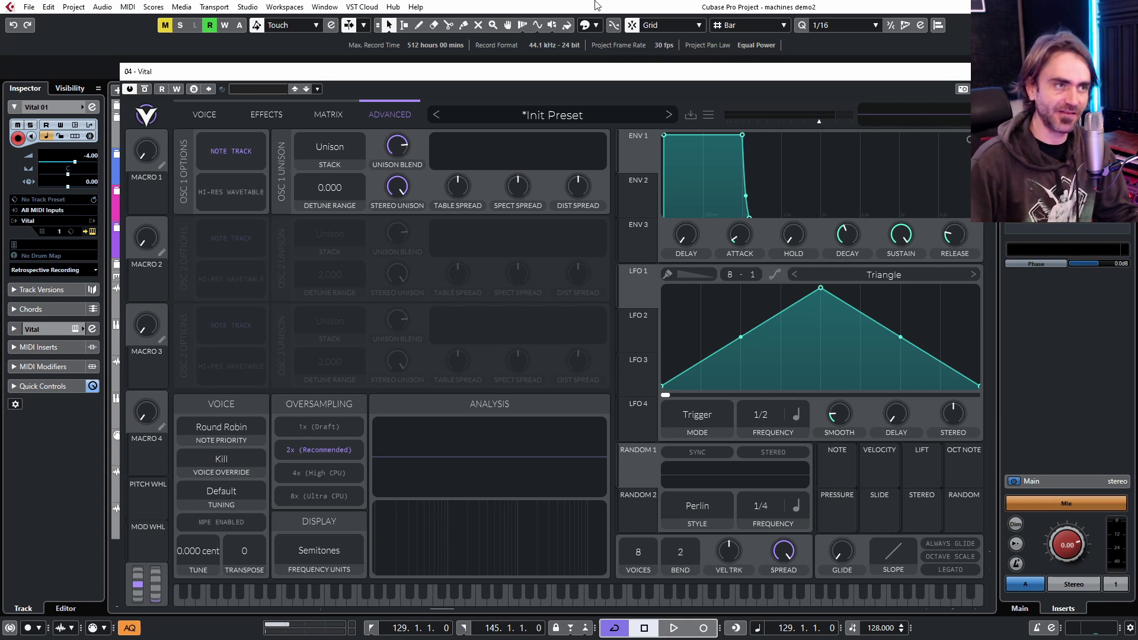
mouse_move(457, 201)
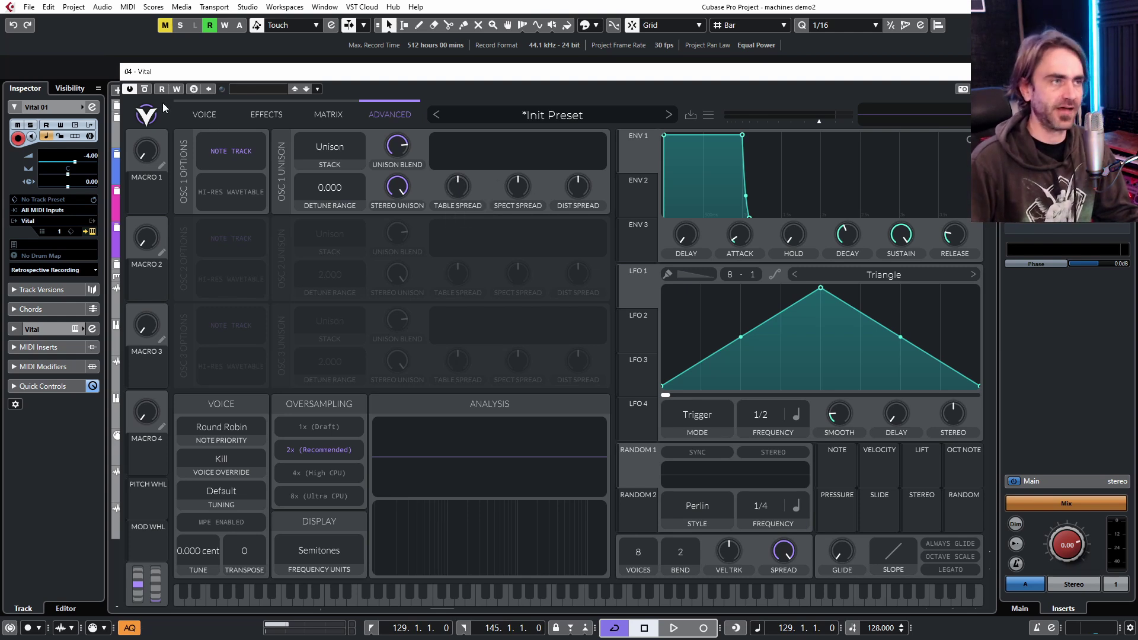
Choose Phase Disperse as oscillator 1's unison spectral morph.
left_click(203, 114)
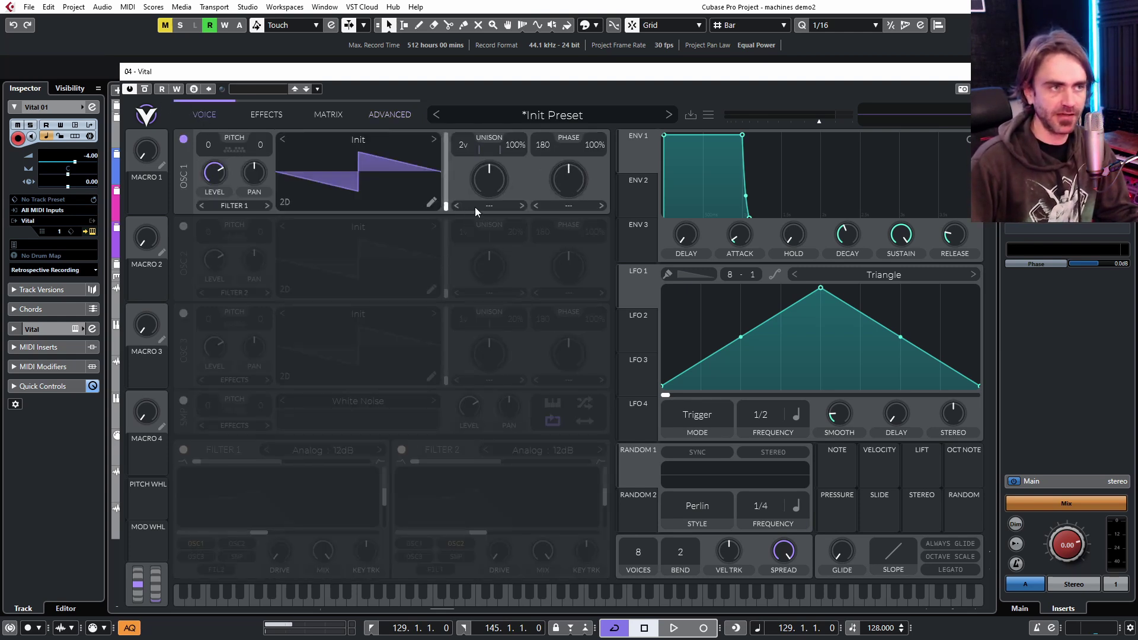
left_click(475, 207)
left_click(511, 372)
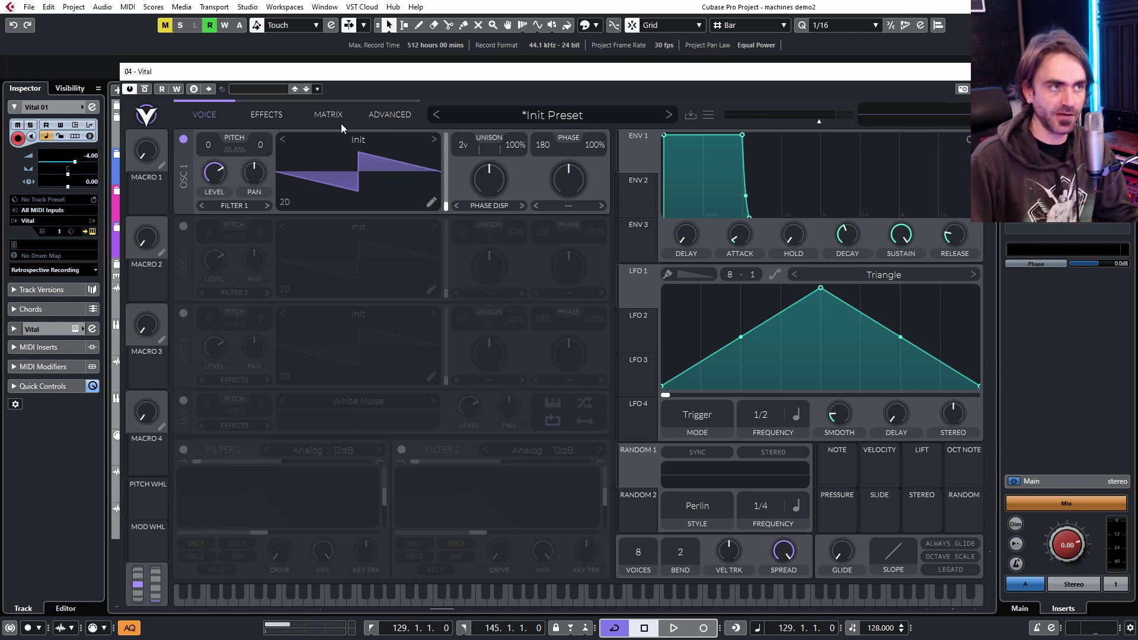
left_click(390, 114)
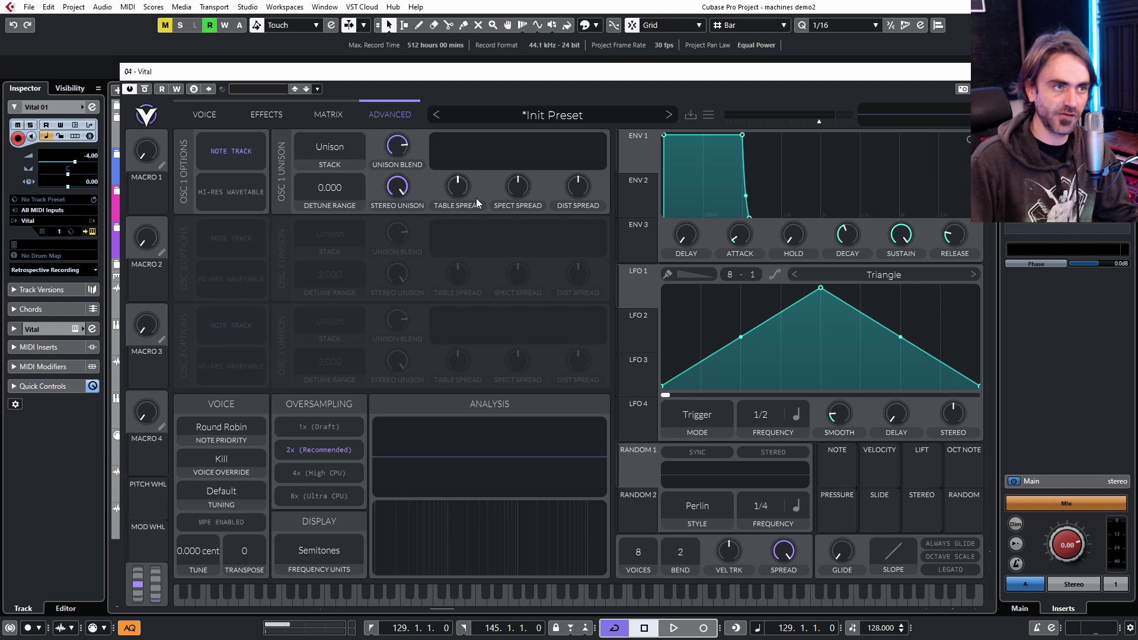
left_click(204, 114)
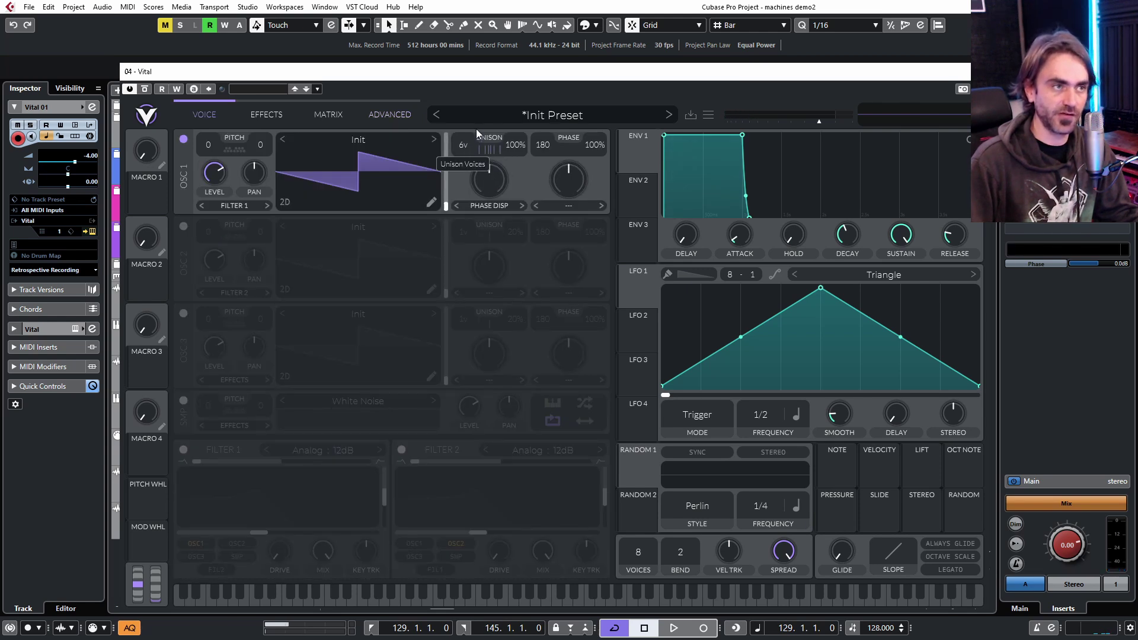
Raise the unison spectral spread to 70% and adjust oscillator 1's phase disperse amount.
left_click(384, 115)
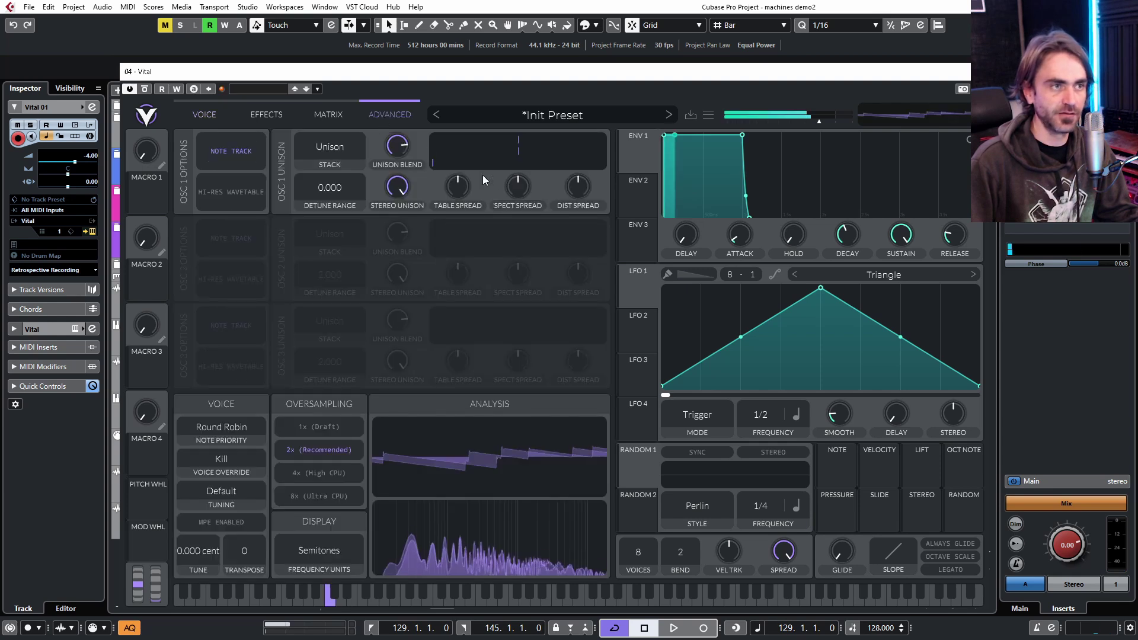
left_click_drag(508, 186, 535, 146)
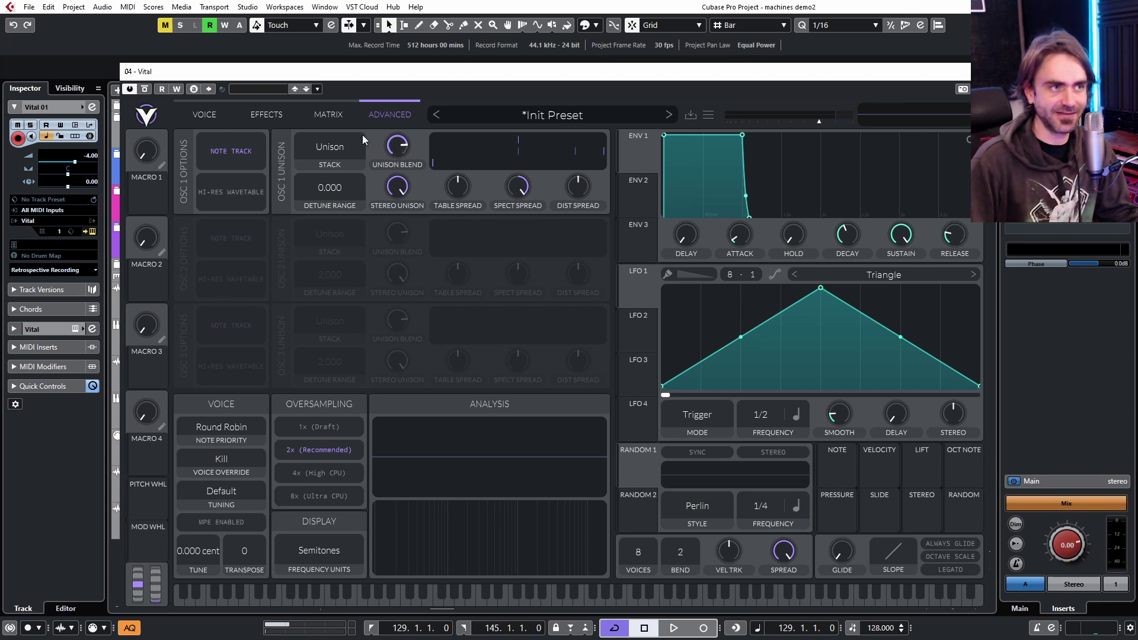
left_click(205, 115)
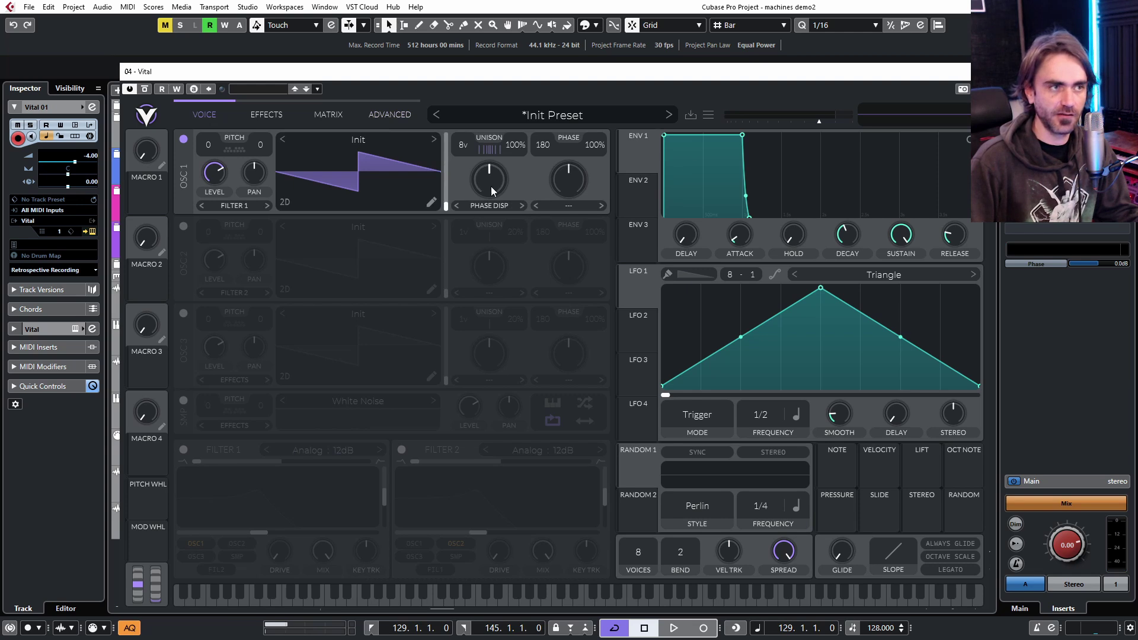
left_click_drag(490, 186, 448, 242)
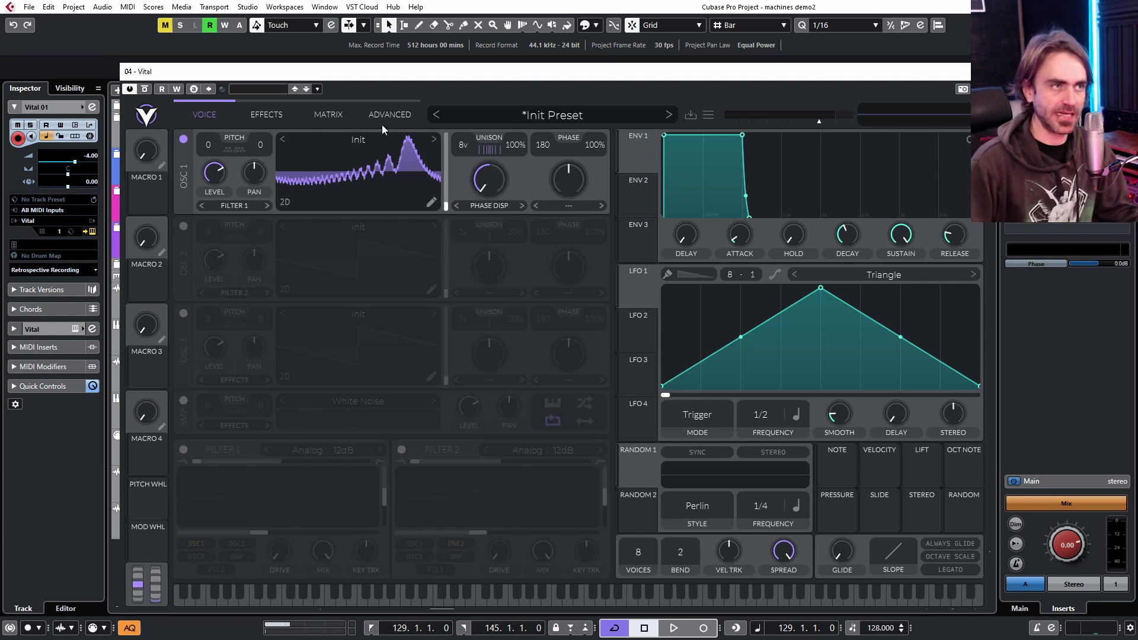
left_click(390, 112)
Drag oscillator 1's spectral spread up to 100%, checking the Voice page afterwards.
mouse_move(506, 195)
left_mouse_down()
mouse_move(511, 218)
mouse_move(513, 204)
left_mouse_up()
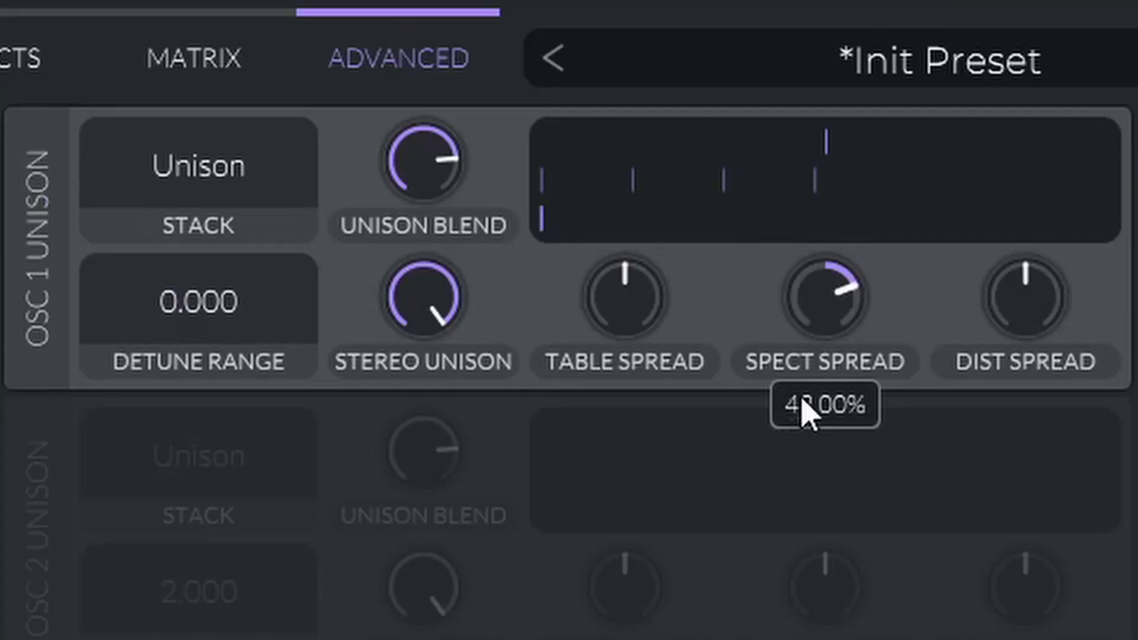
left_click_drag(816, 362, 813, 338)
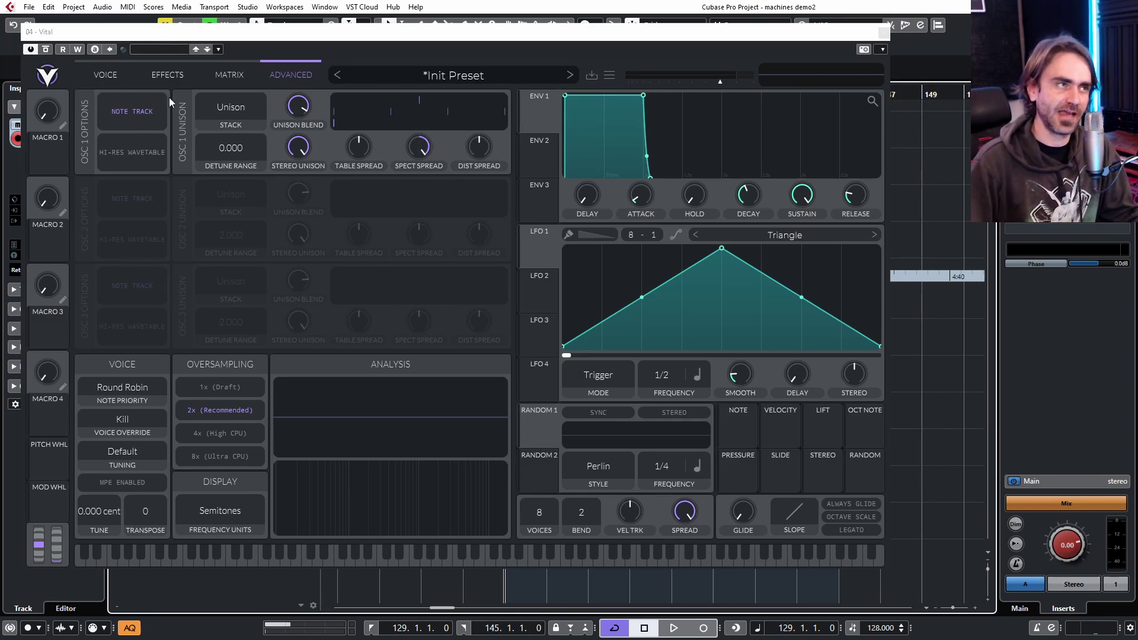
left_click(106, 75)
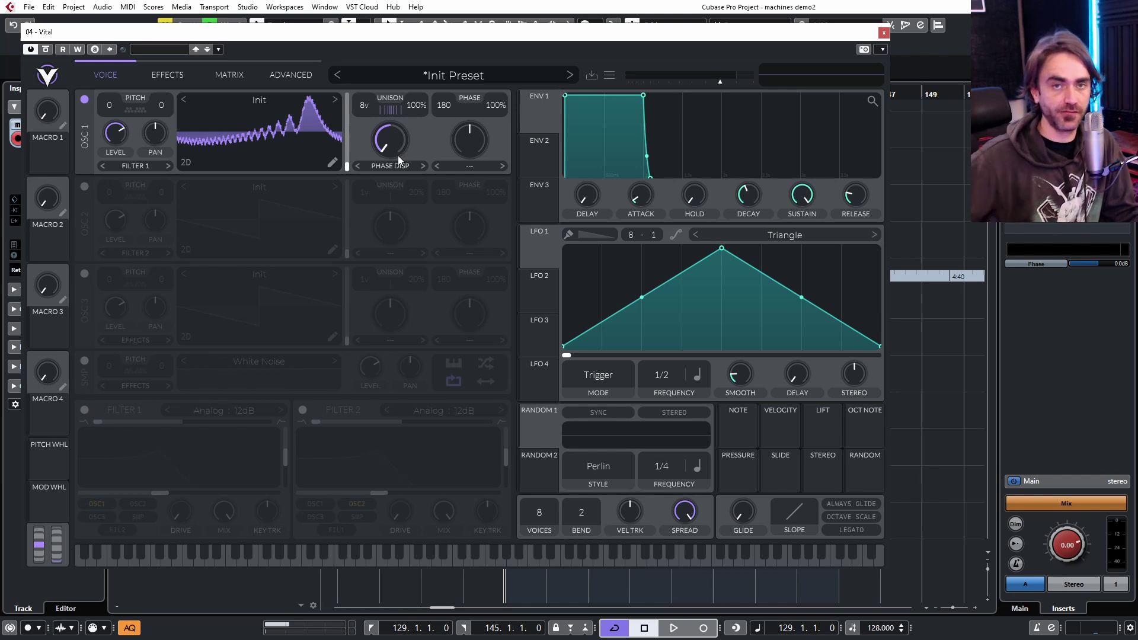
left_click(293, 74)
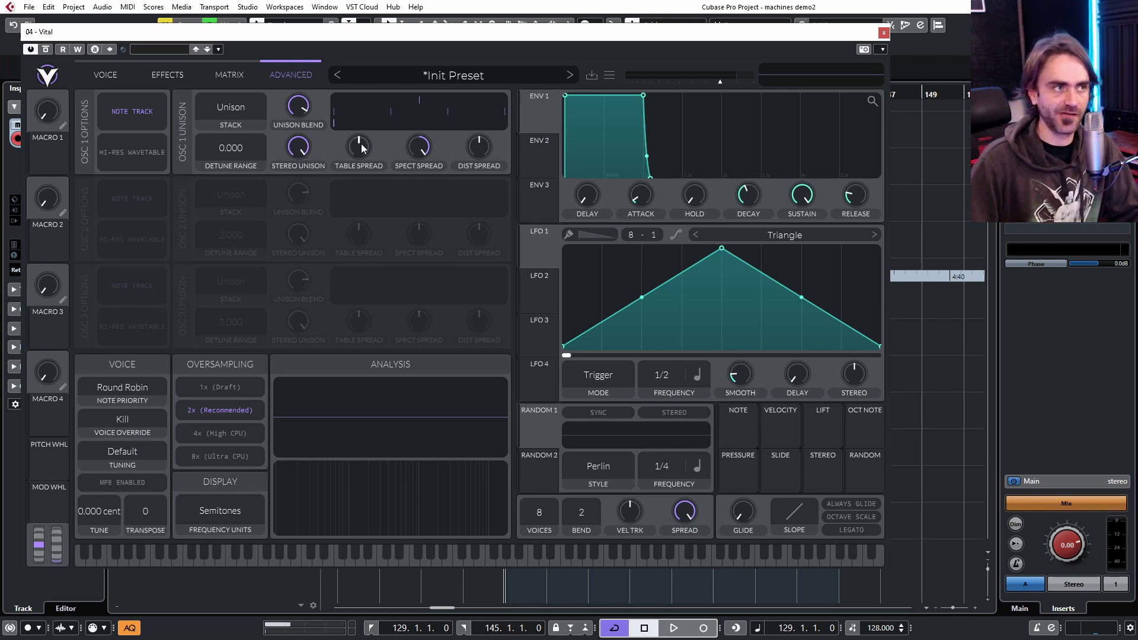
Load the FC 01 wavetable from the PsyTables V2 folder into oscillator 1.
left_click(107, 78)
left_click(248, 99)
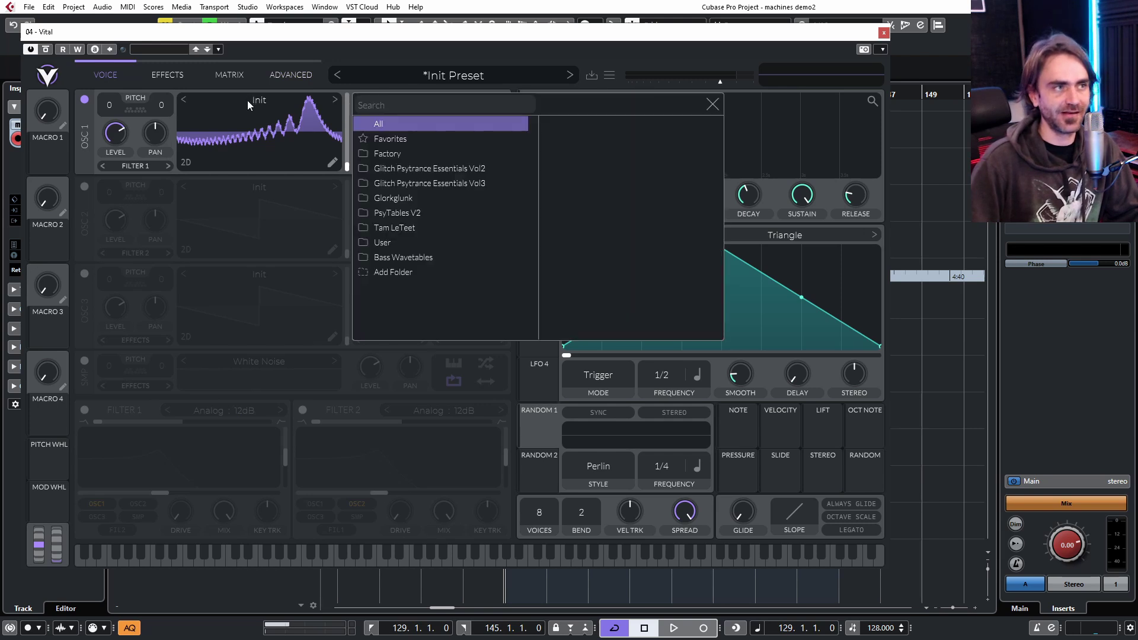
left_click(410, 212)
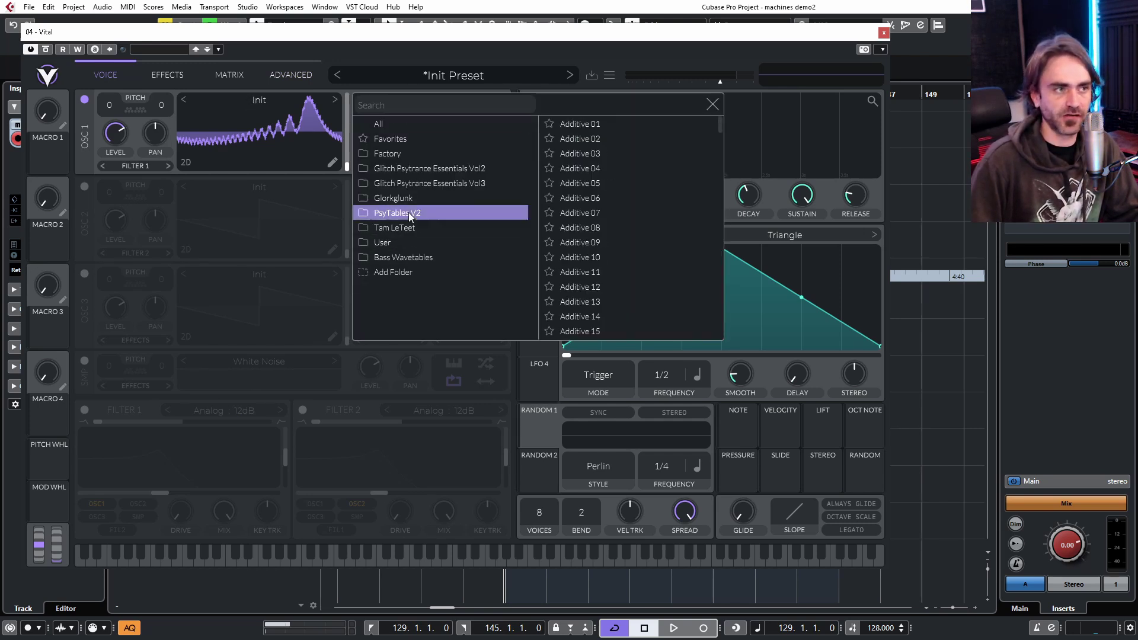
scroll(672, 243, "down", 10)
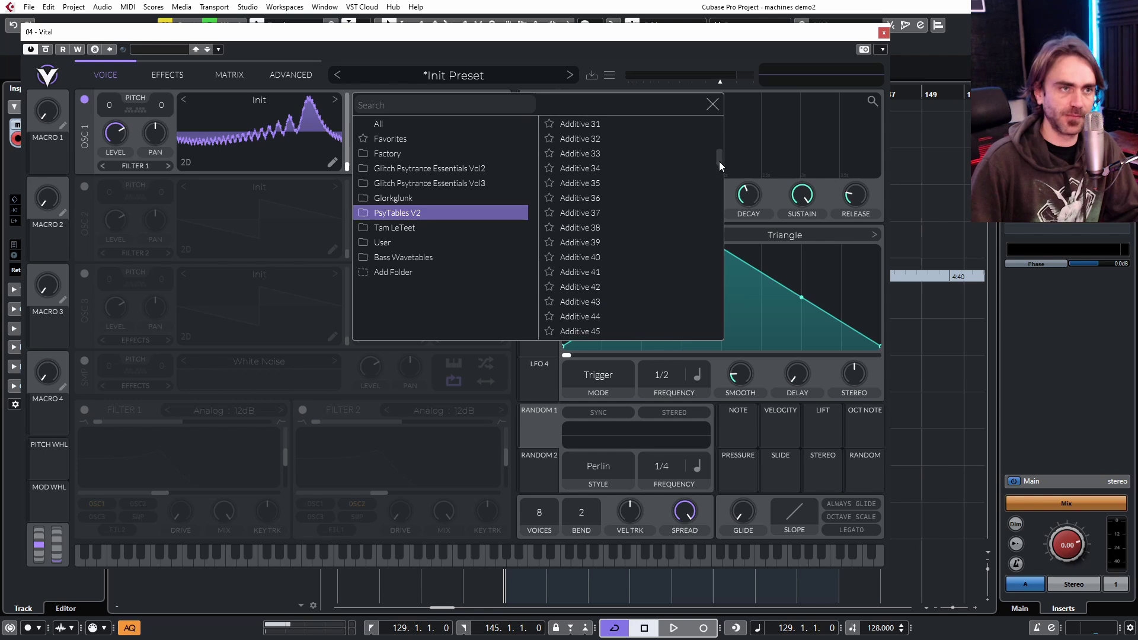
left_click_drag(720, 157, 709, 254)
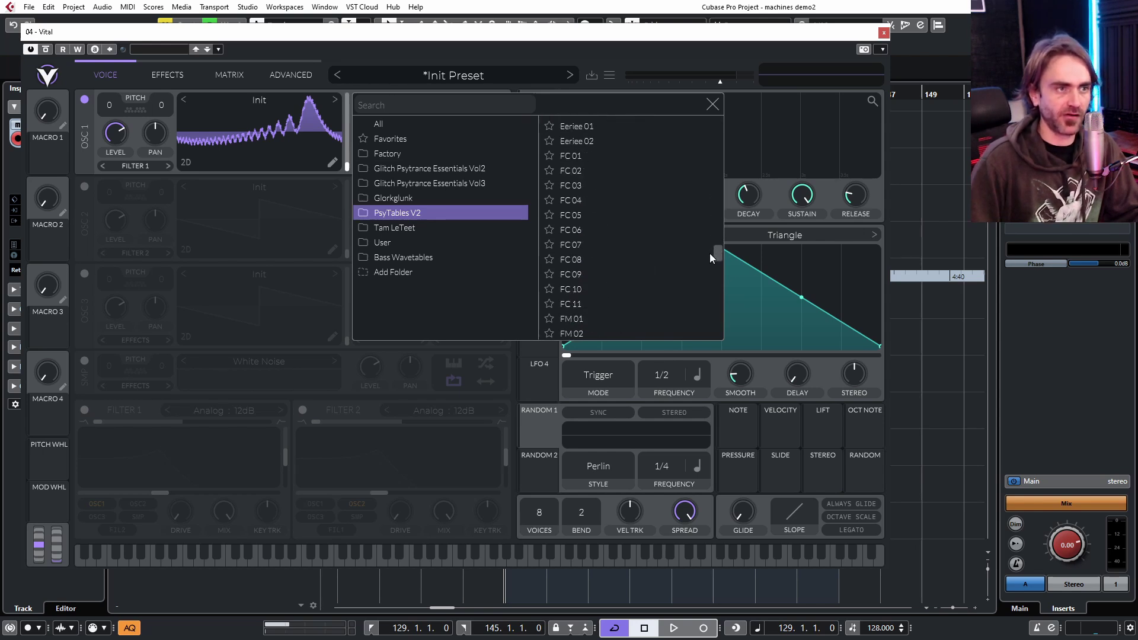
left_click(595, 154)
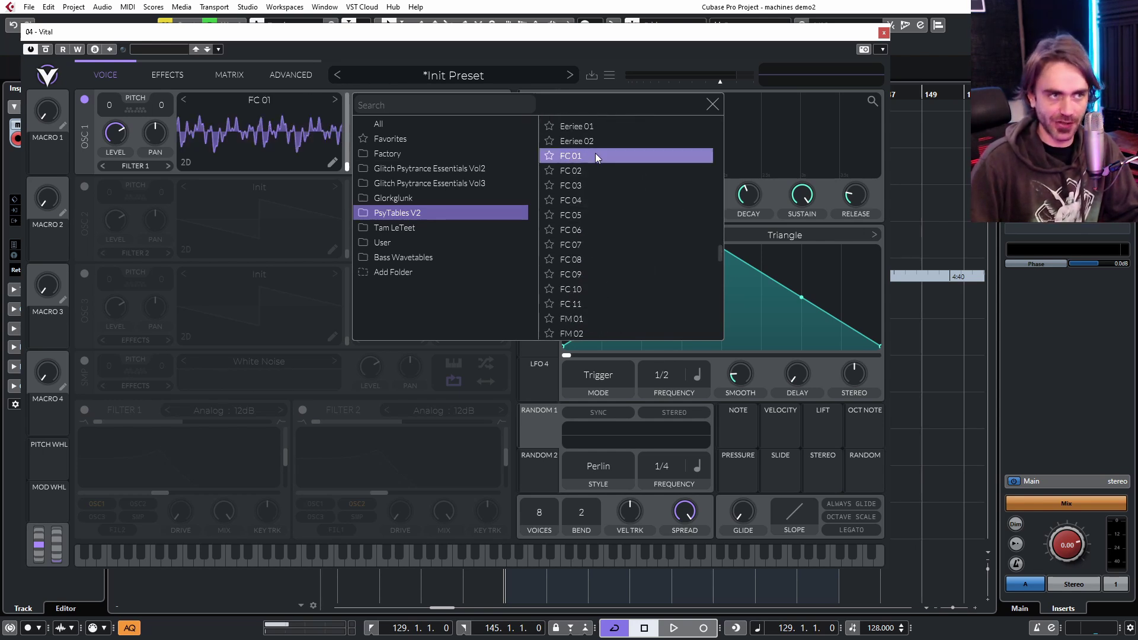
left_click(712, 104)
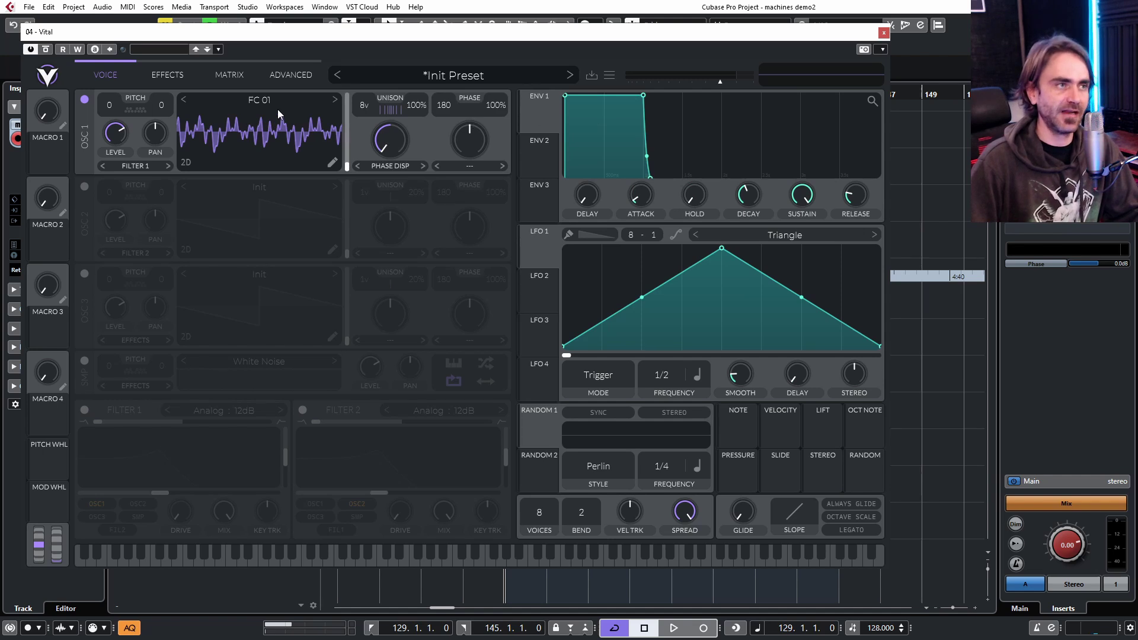
Lower the unison spectral spread and set the unison table spread to about -38.
left_click(298, 78)
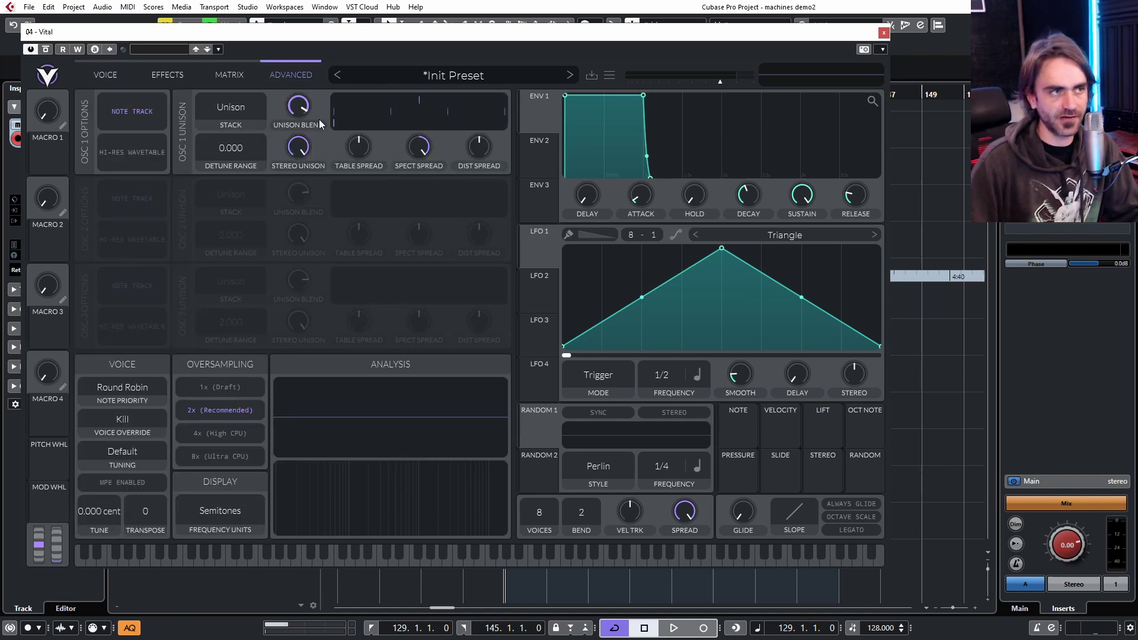
left_click_drag(359, 147, 379, 88)
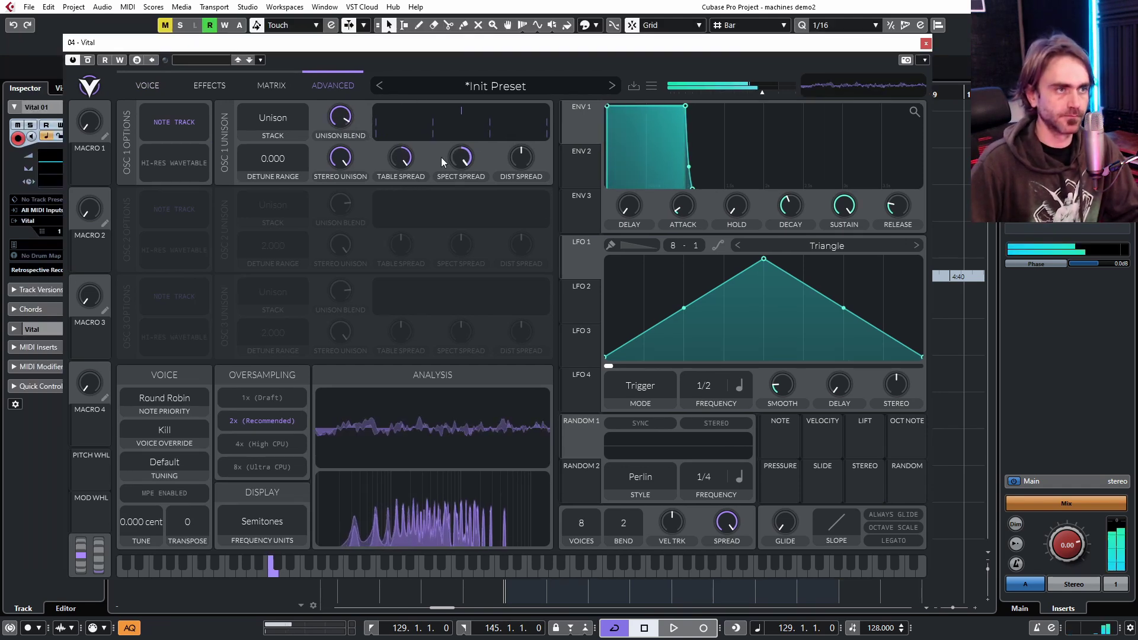
left_click_drag(443, 162, 460, 180)
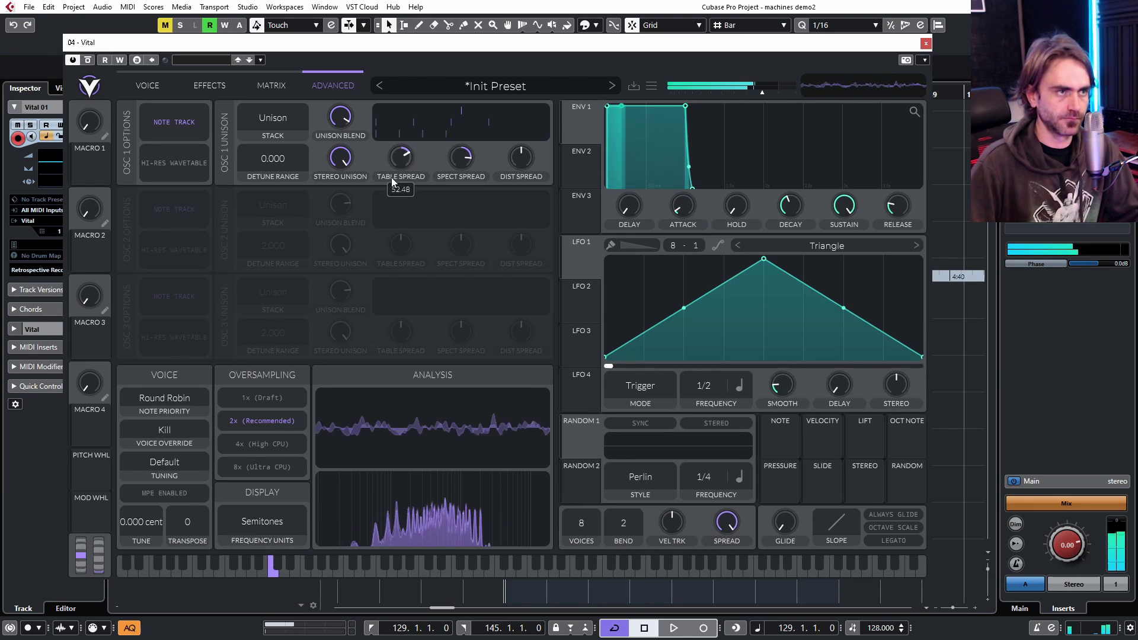
mouse_move(410, 155)
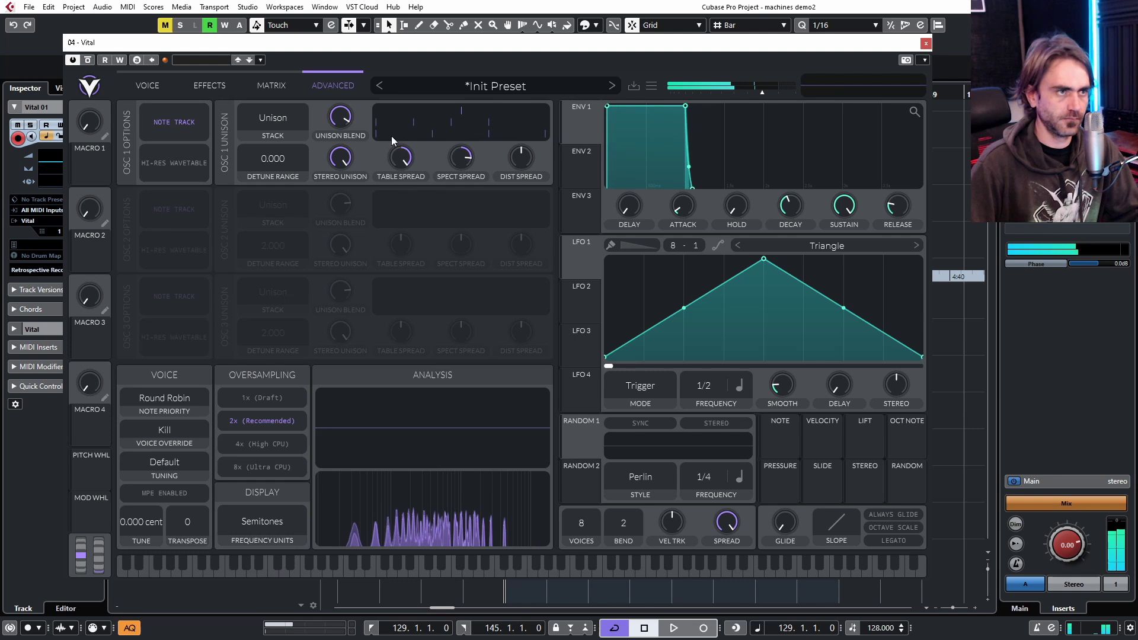
mouse_move(401, 156)
left_mouse_down()
mouse_move(396, 178)
mouse_move(413, 157)
mouse_move(407, 177)
mouse_move(415, 142)
mouse_move(406, 169)
left_mouse_up()
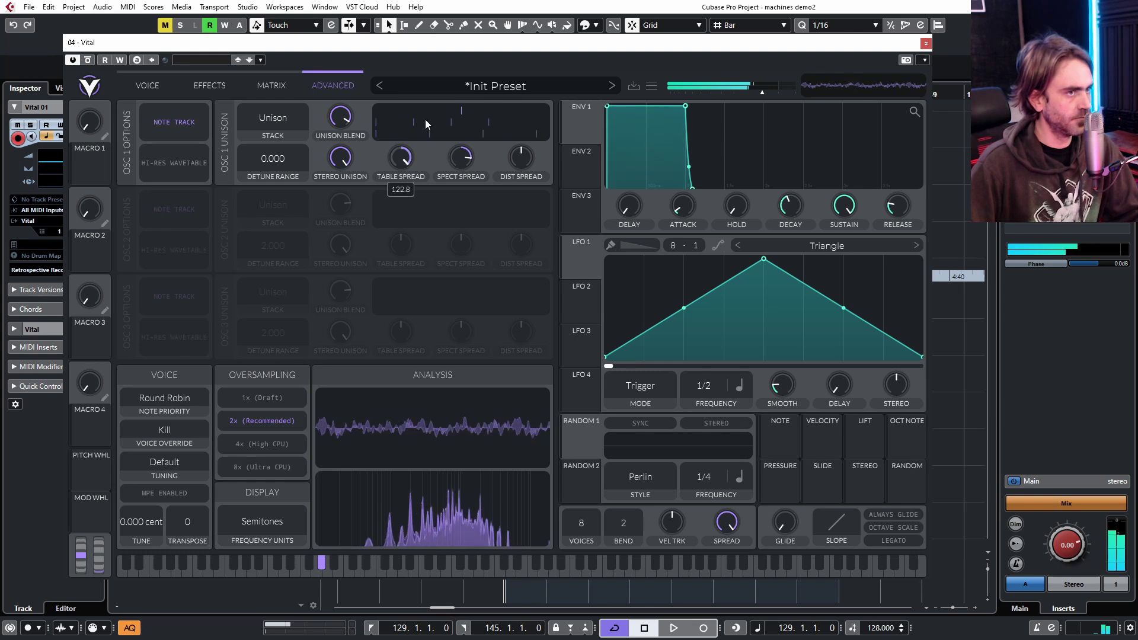
left_click_drag(425, 119, 410, 155)
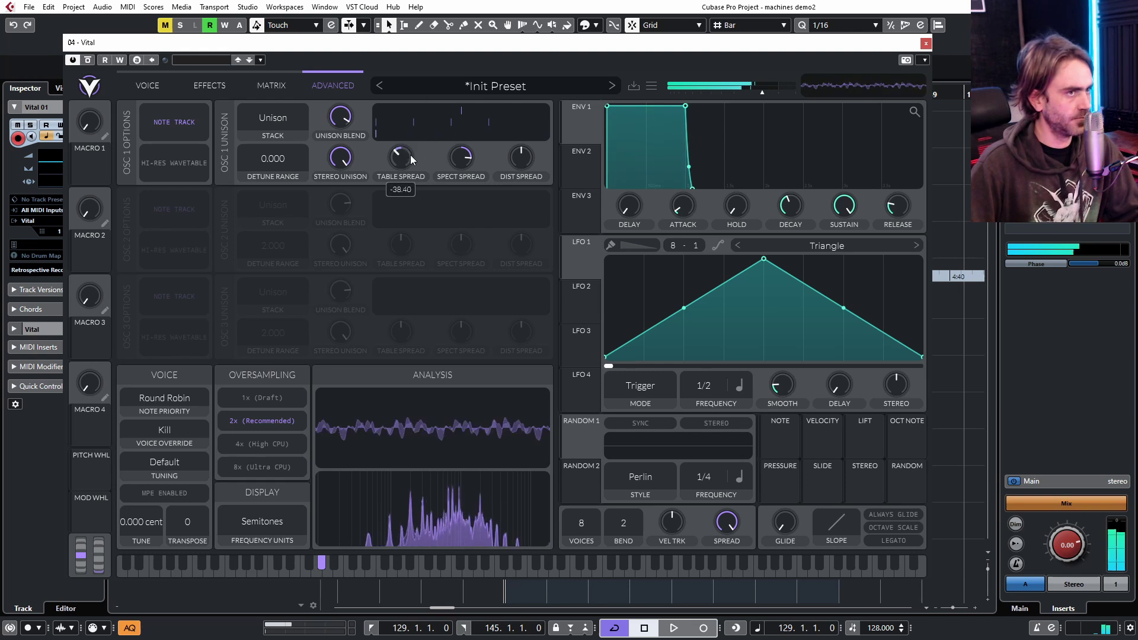
Move oscillator 1 to a later wavetable frame.
left_click(142, 88)
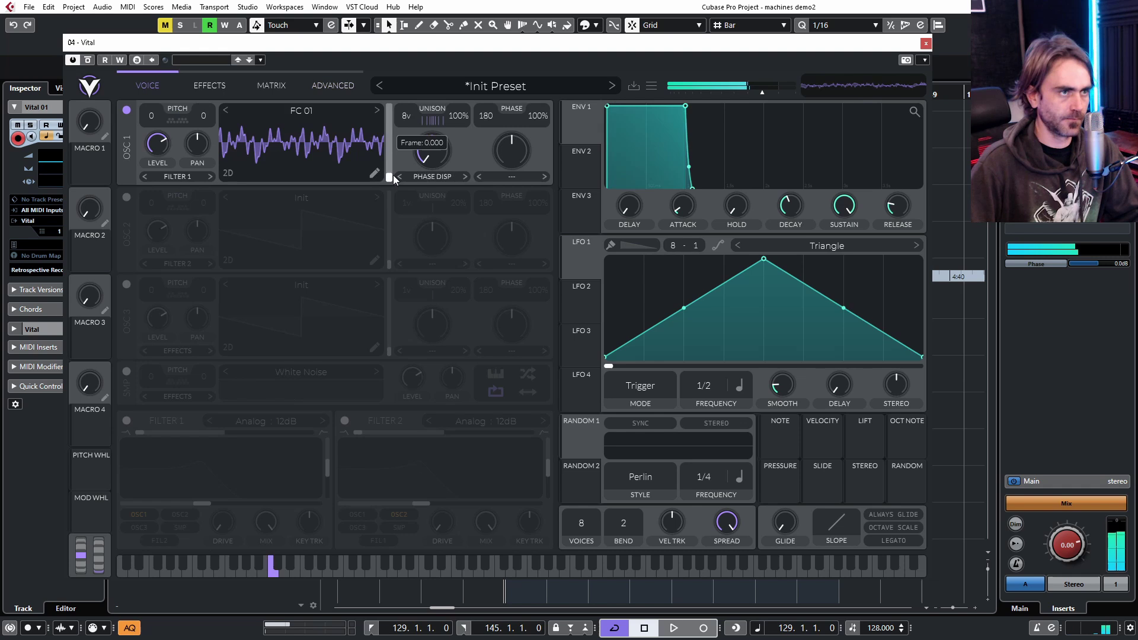
left_click_drag(393, 175, 389, 127)
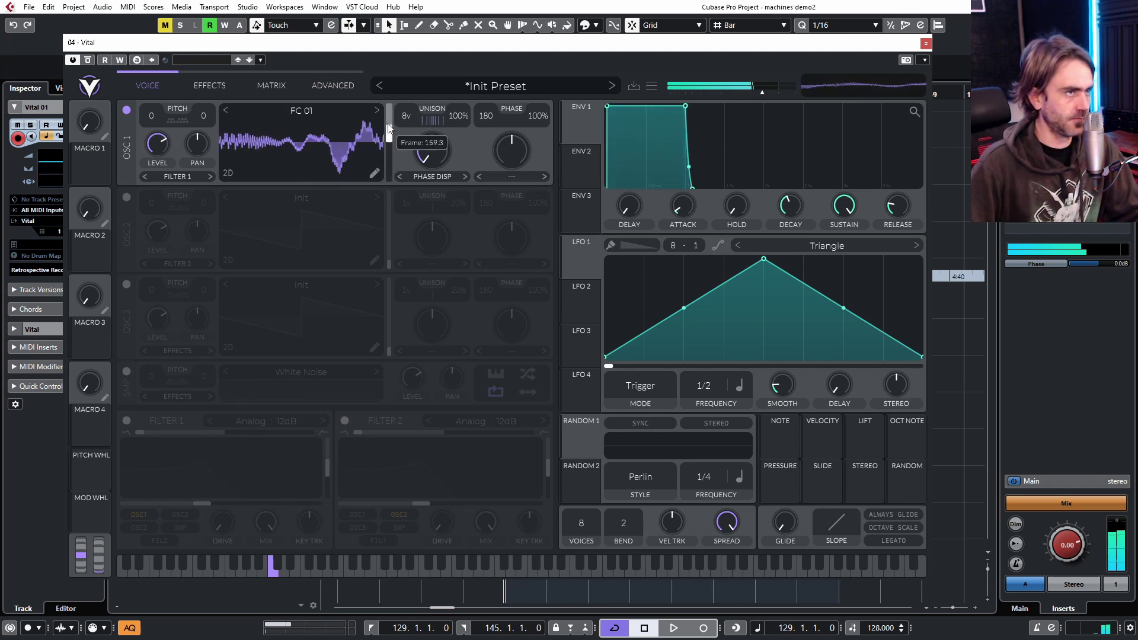
left_click(333, 85)
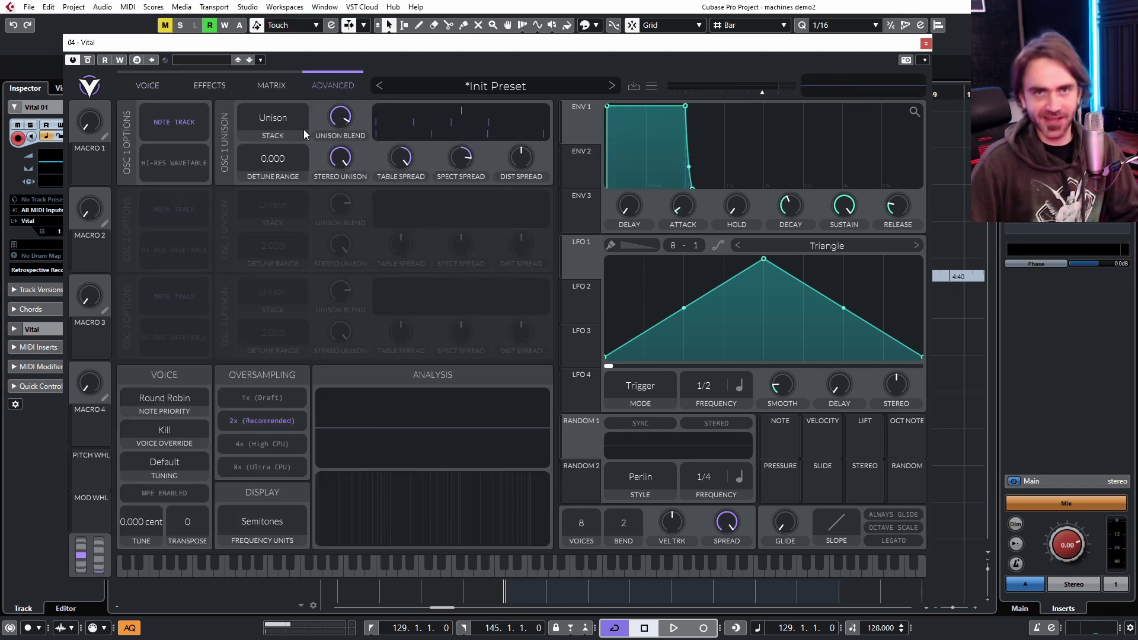
left_click(148, 87)
Give oscillator 1 Bend distortion, raise the unison distortion spread, and push Wave Morph to full.
left_click(507, 178)
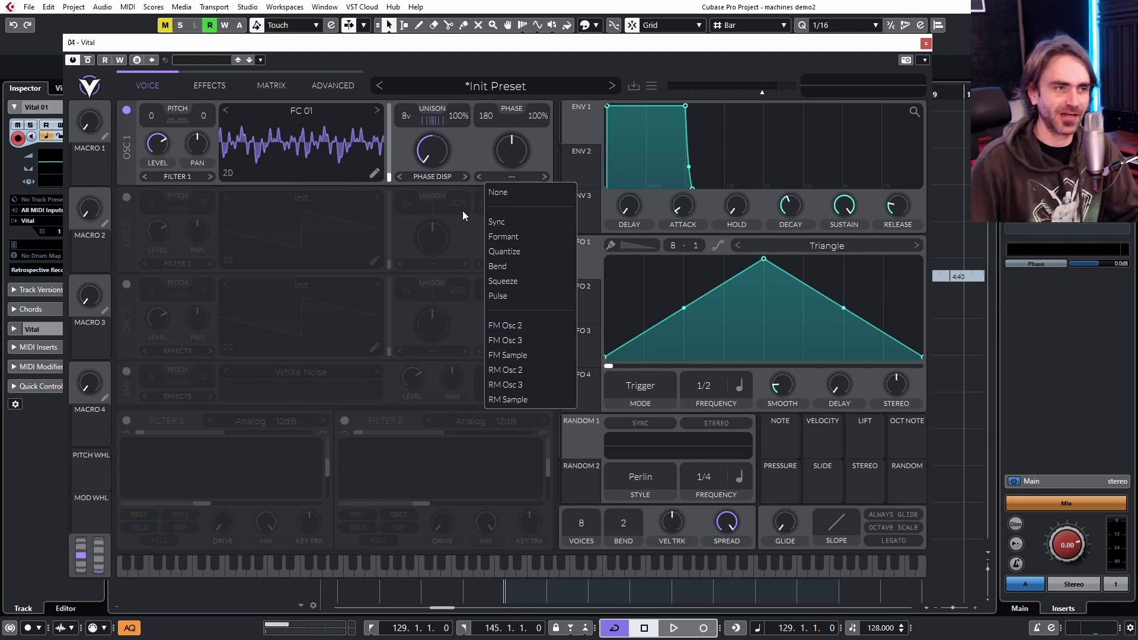
left_click(516, 270)
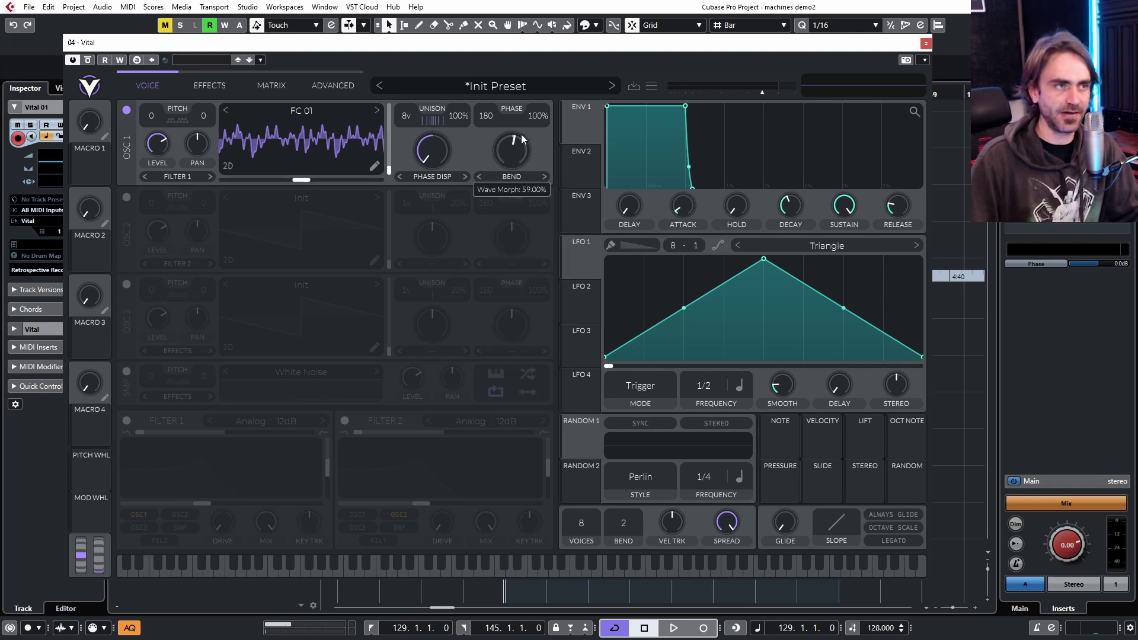
left_click_drag(521, 134, 511, 229)
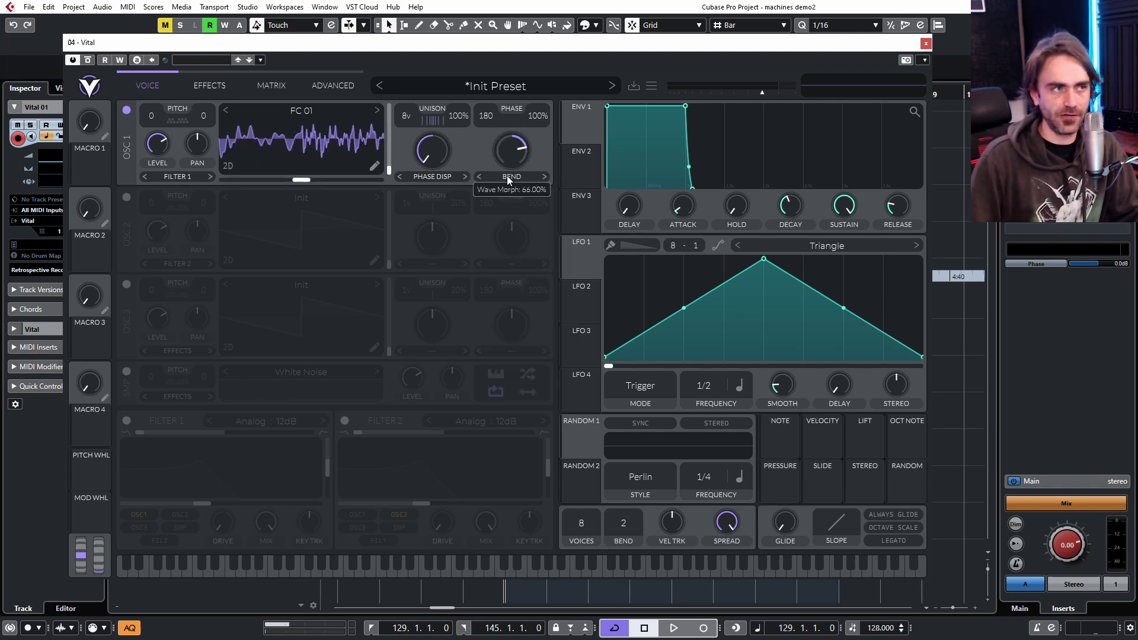
left_click(333, 86)
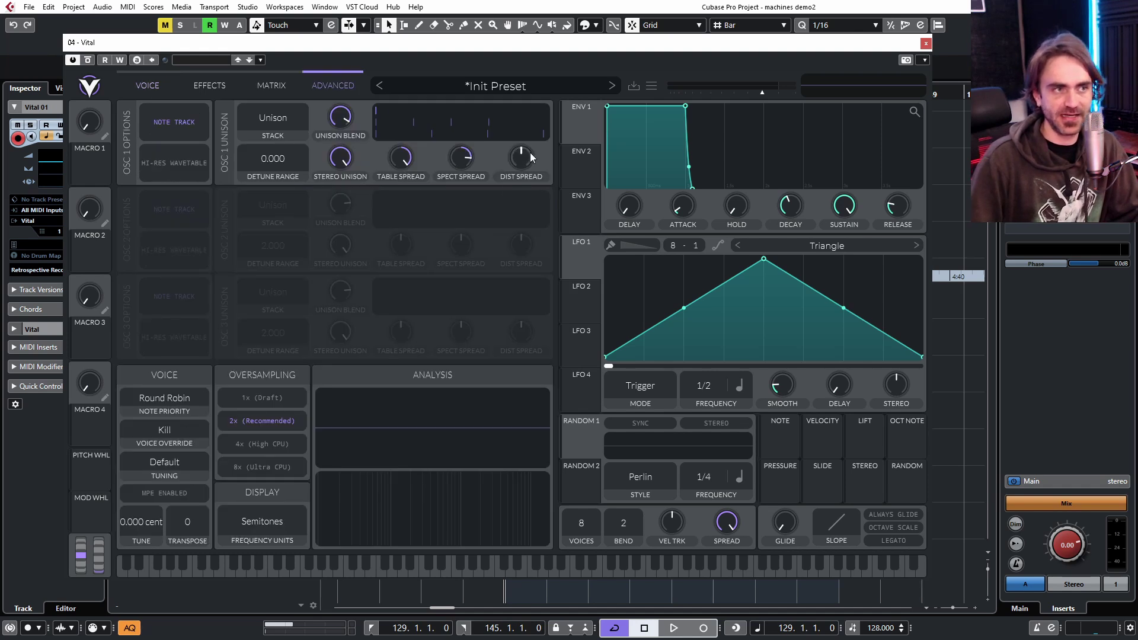
left_click_drag(529, 152, 563, 98)
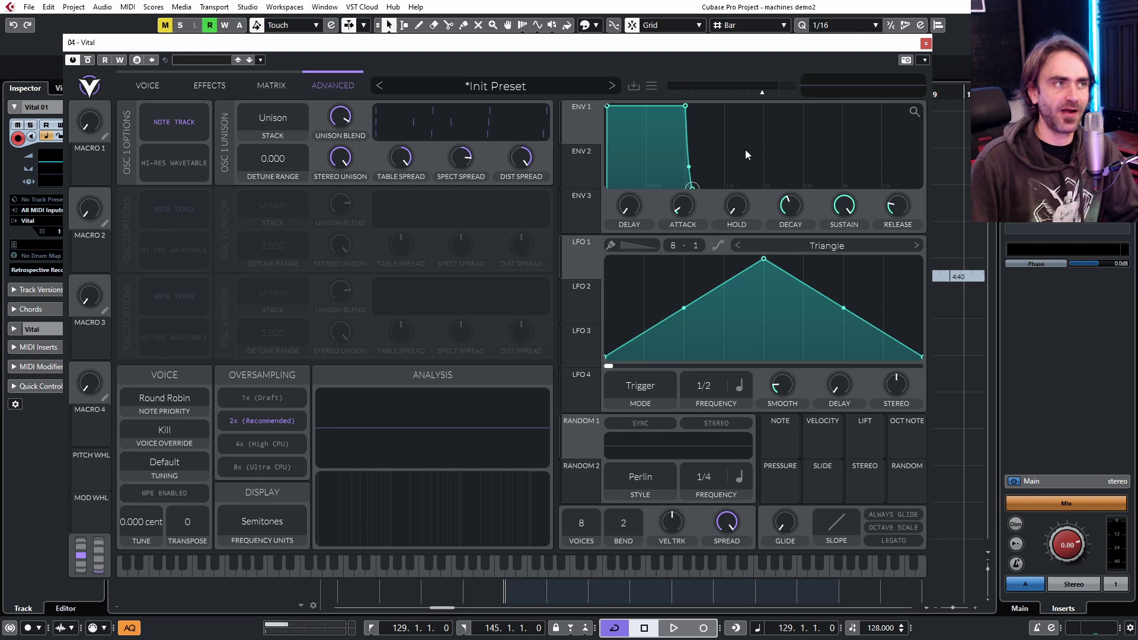
left_click(149, 86)
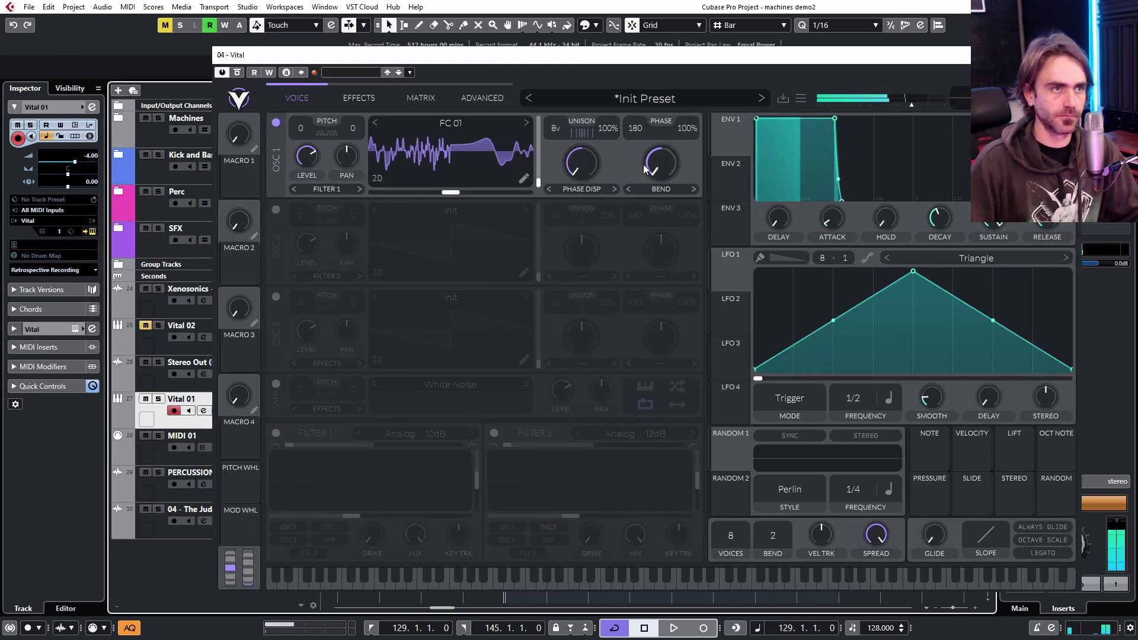
left_click_drag(644, 169, 676, 134)
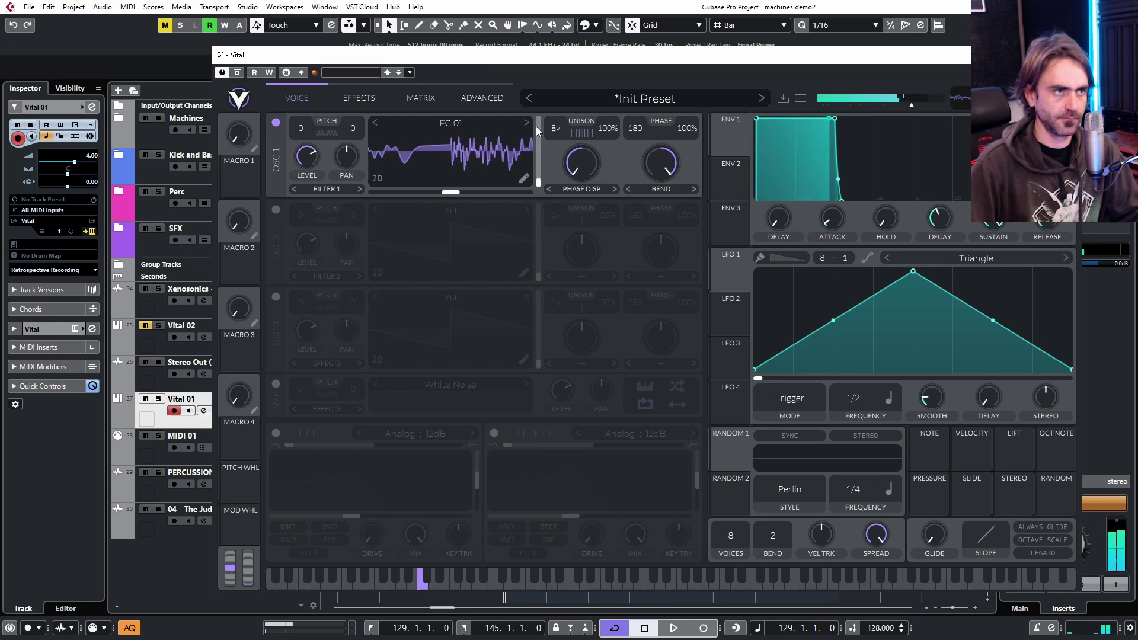
Set the distortion spread negative, ease the bend back slightly, and widen the stereo unison.
left_click(481, 98)
left_click_drag(680, 187, 650, 247)
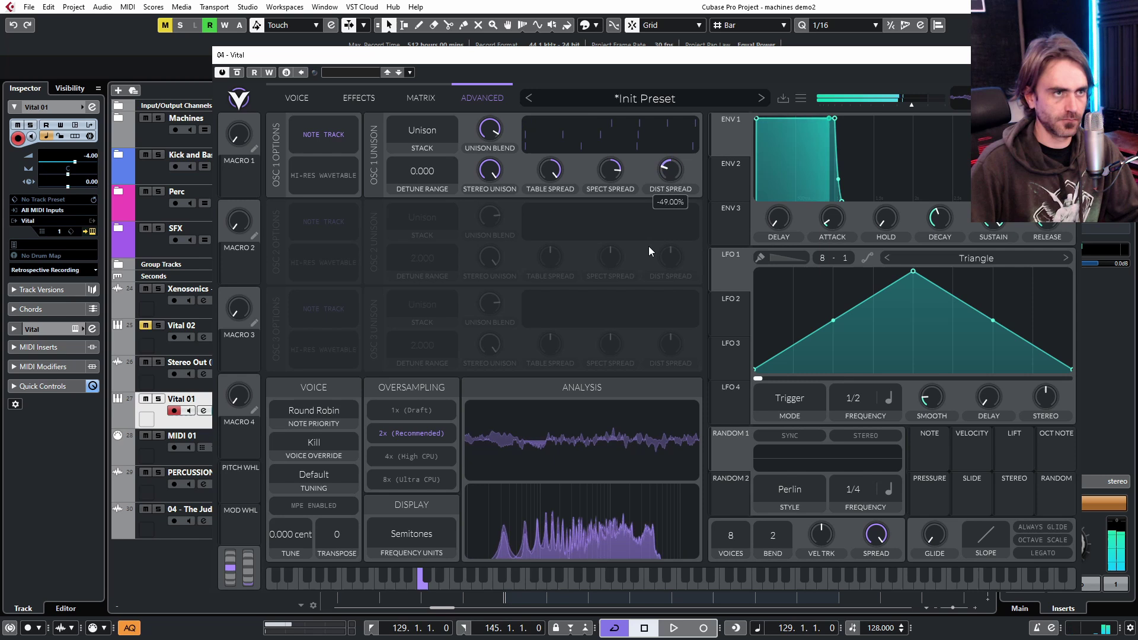
left_click(296, 98)
left_click_drag(645, 169, 643, 177)
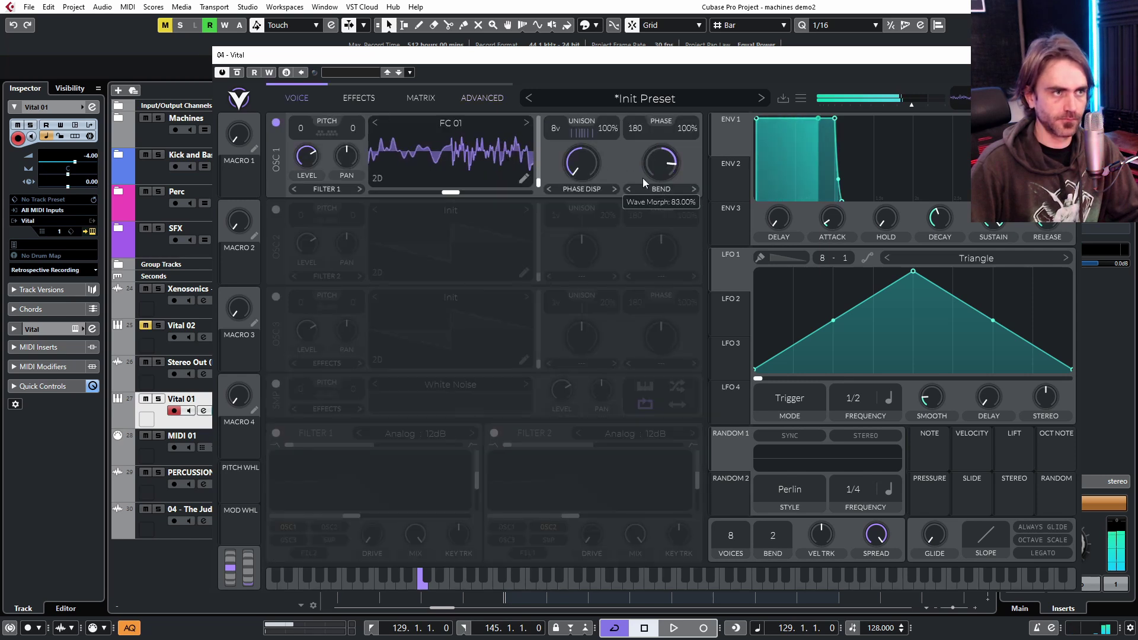
left_click(481, 97)
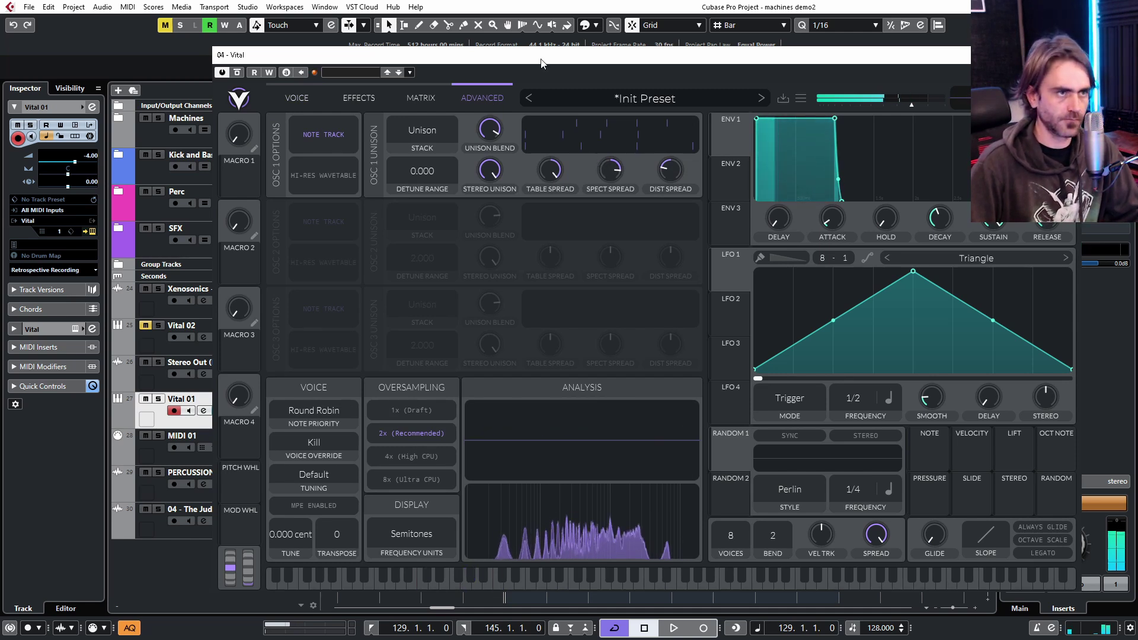
left_click_drag(432, 55, 386, 47)
left_click_drag(446, 204, 445, 166)
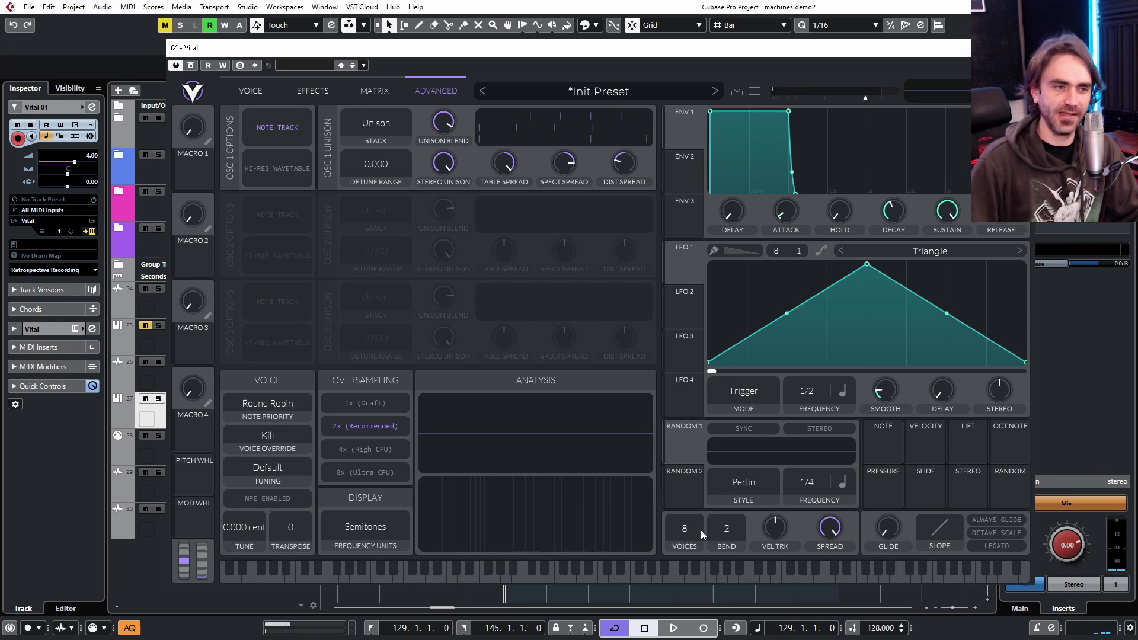
Reduce the patch to a single voice and add glide between notes.
left_click_drag(700, 530, 713, 598)
left_click_drag(687, 531, 929, 582)
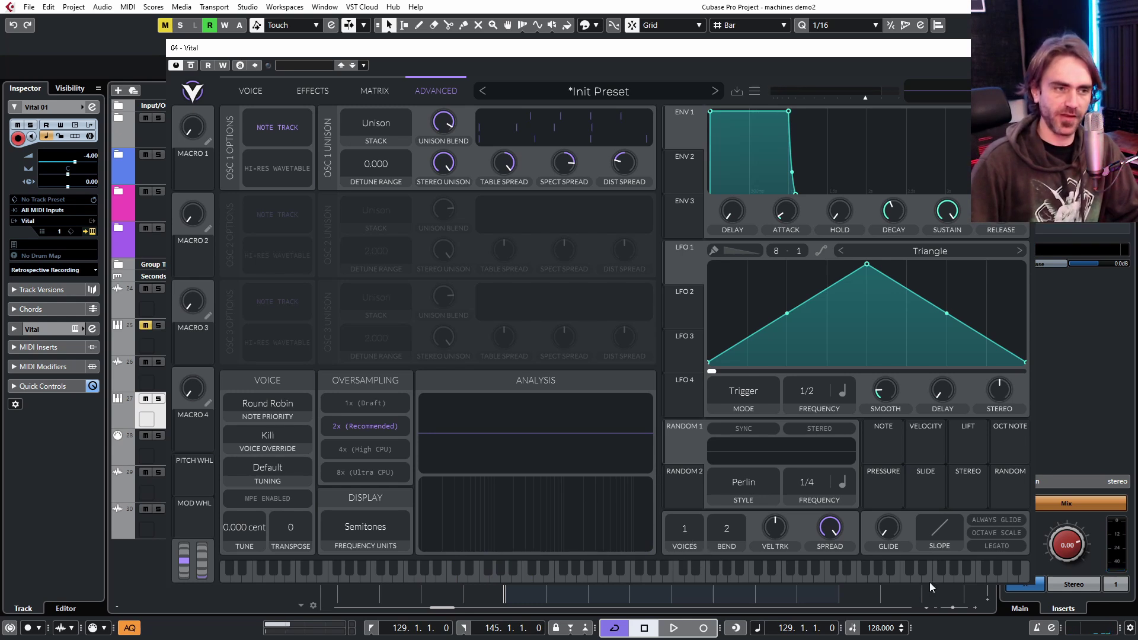
left_click_drag(883, 532, 908, 517)
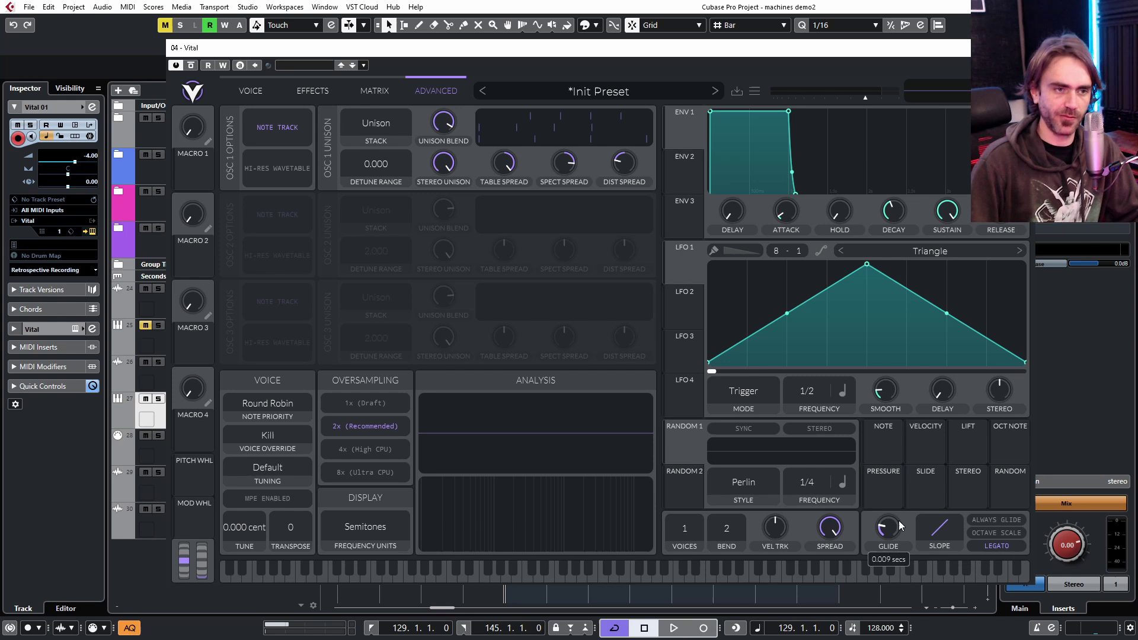
Enable chorus, a dotted Ping Pong delay with a narrowed filter band, and reverb.
left_click(315, 90)
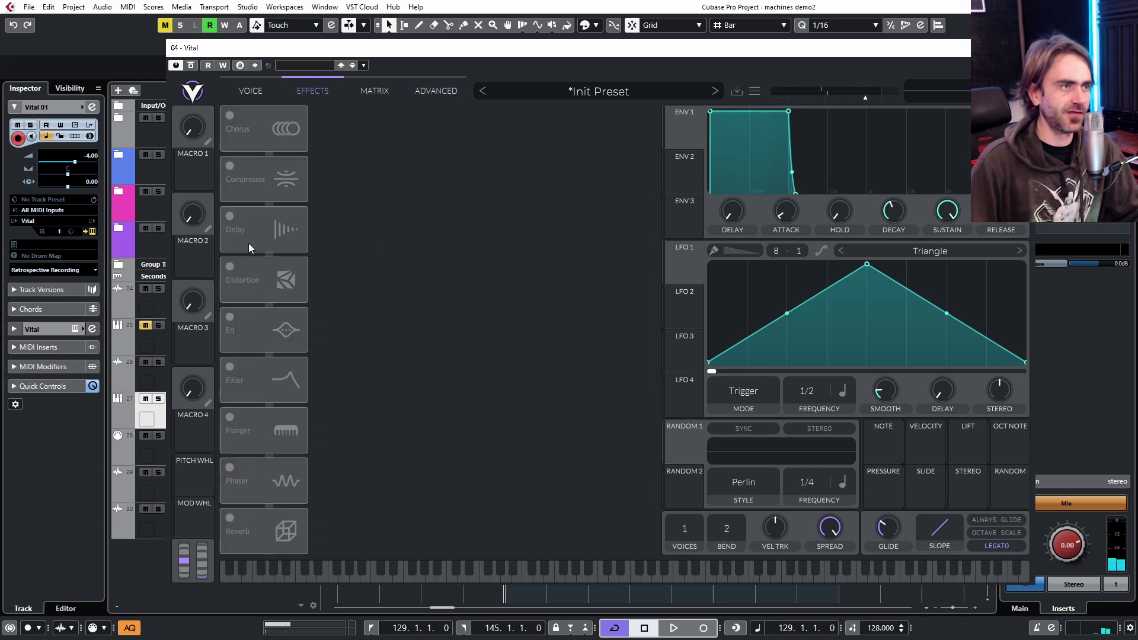
left_click(230, 115)
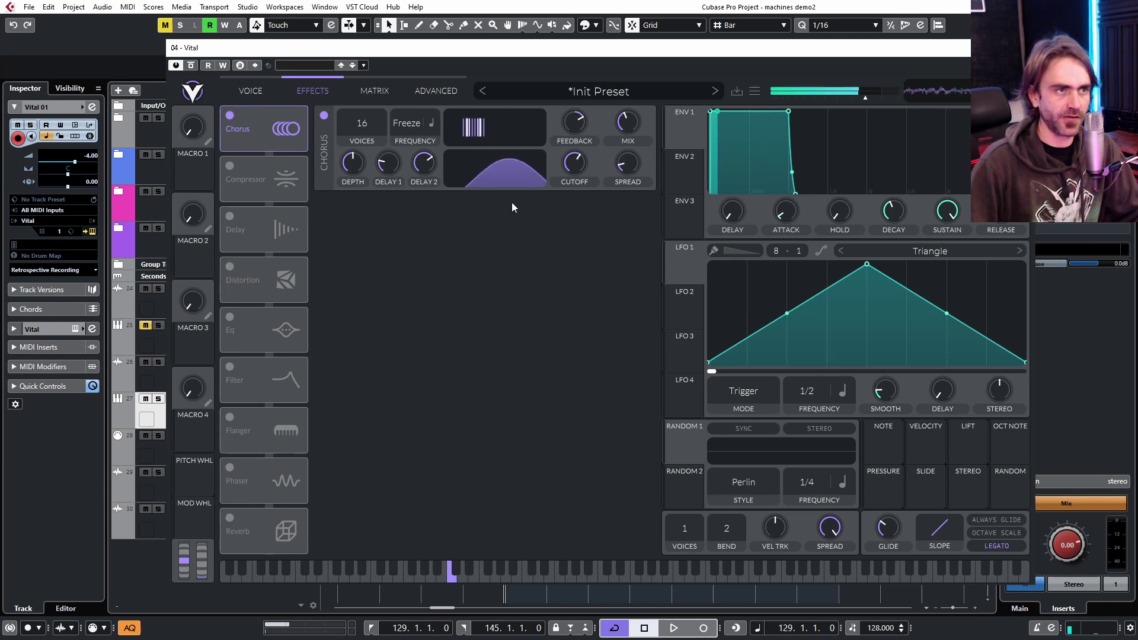
left_click(230, 216)
left_click_drag(506, 258, 482, 251)
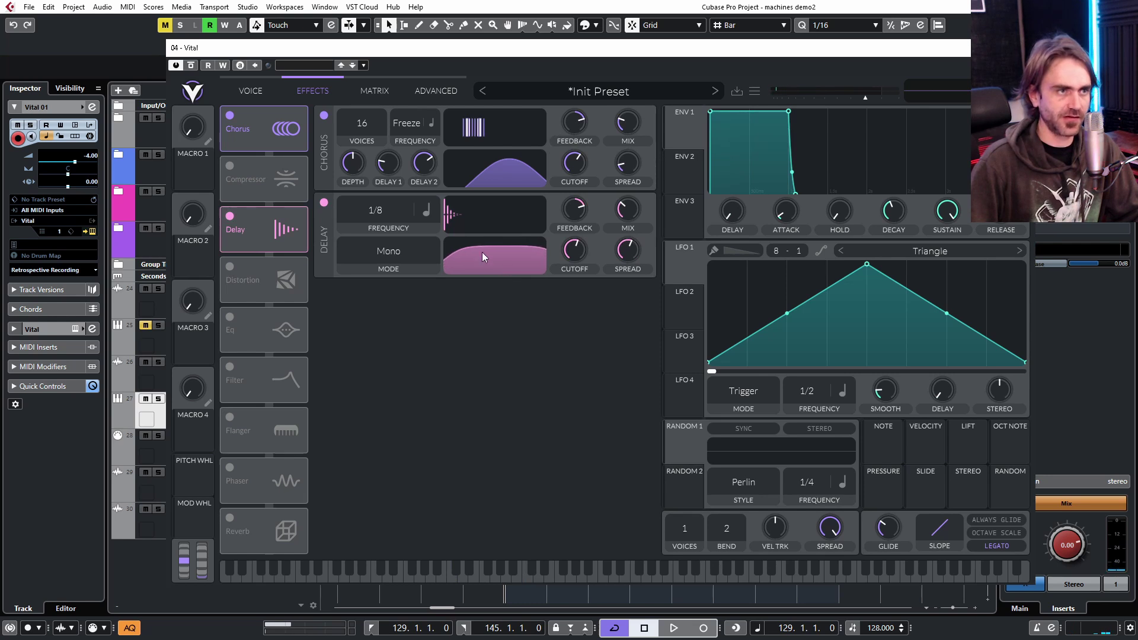
left_click(426, 211)
left_click(444, 262)
left_click(407, 263)
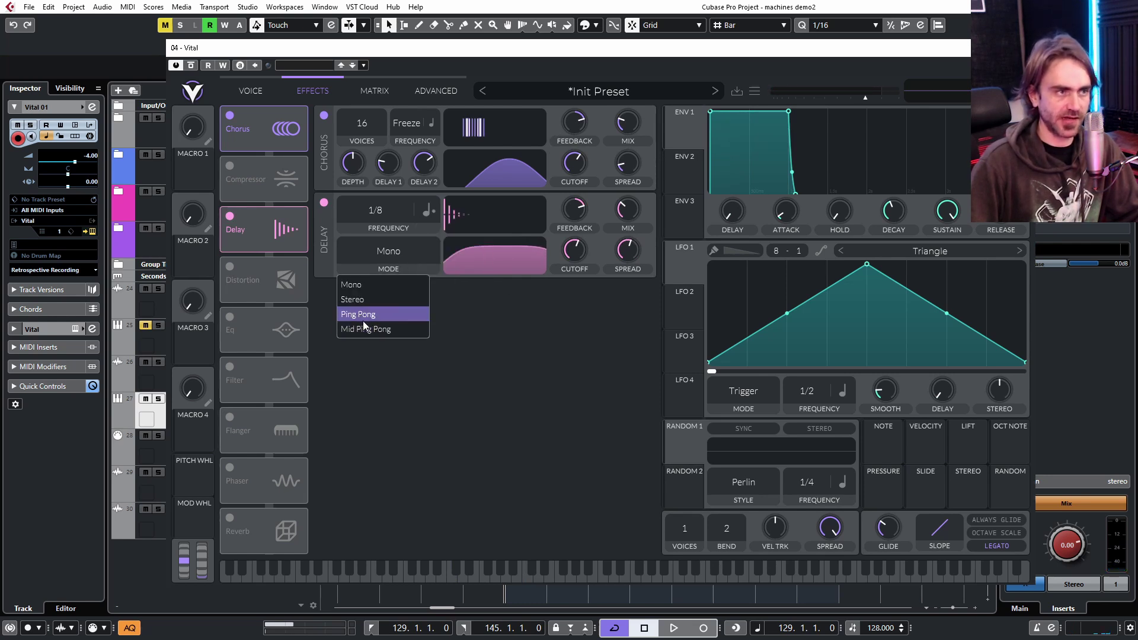
left_click(363, 318)
left_click(230, 518)
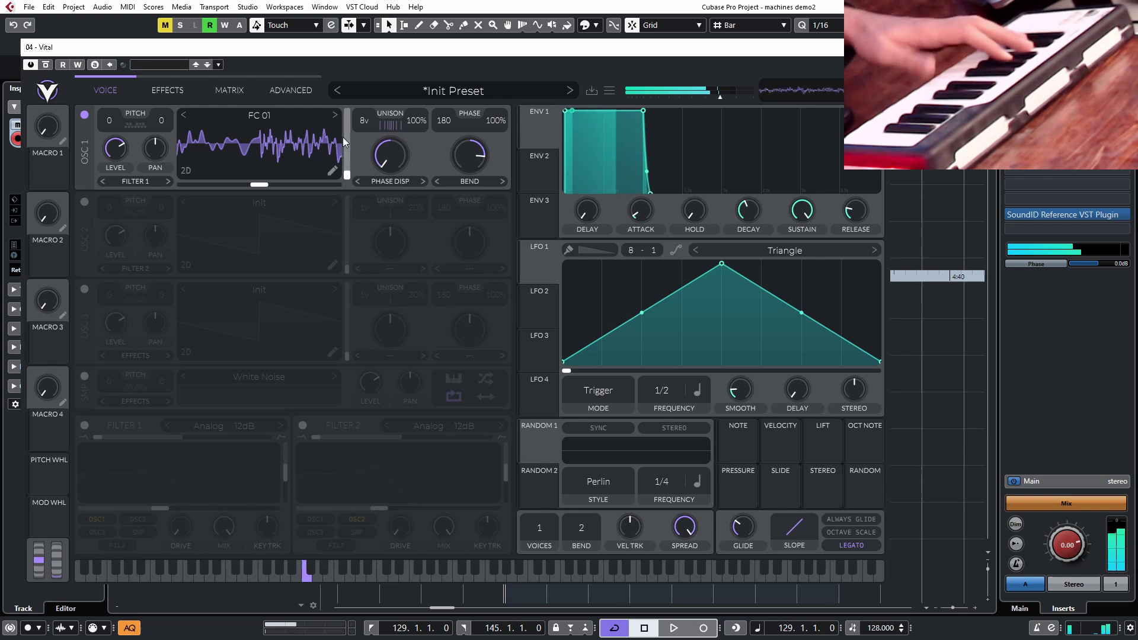
Open oscillator 1's unison Stack dropdown on the Advanced page.
left_click(297, 90)
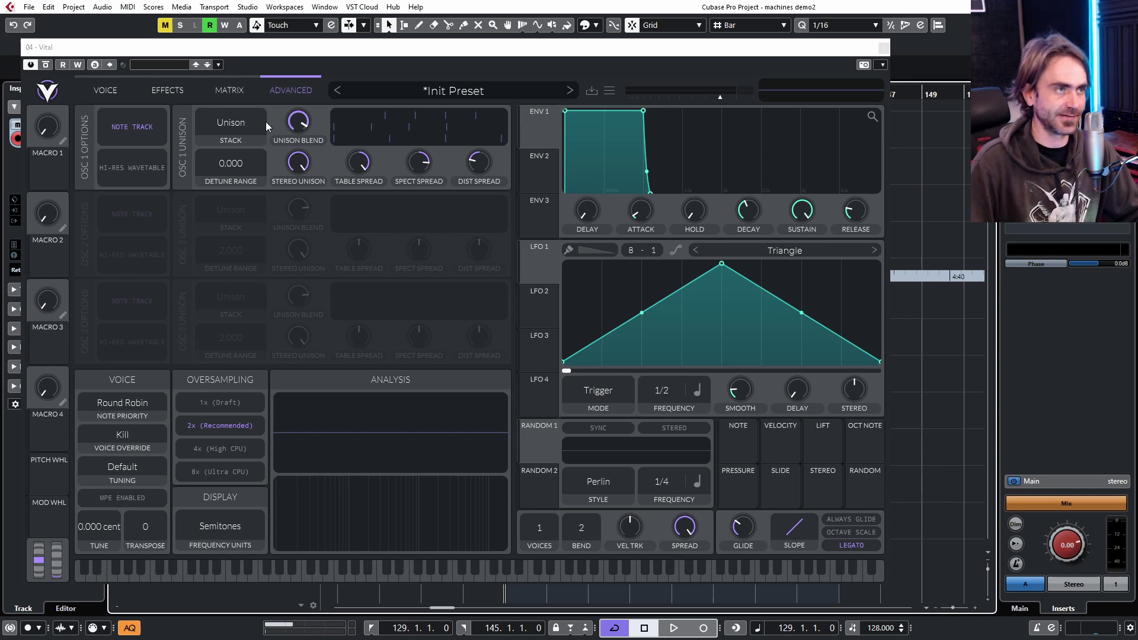
left_click(229, 122)
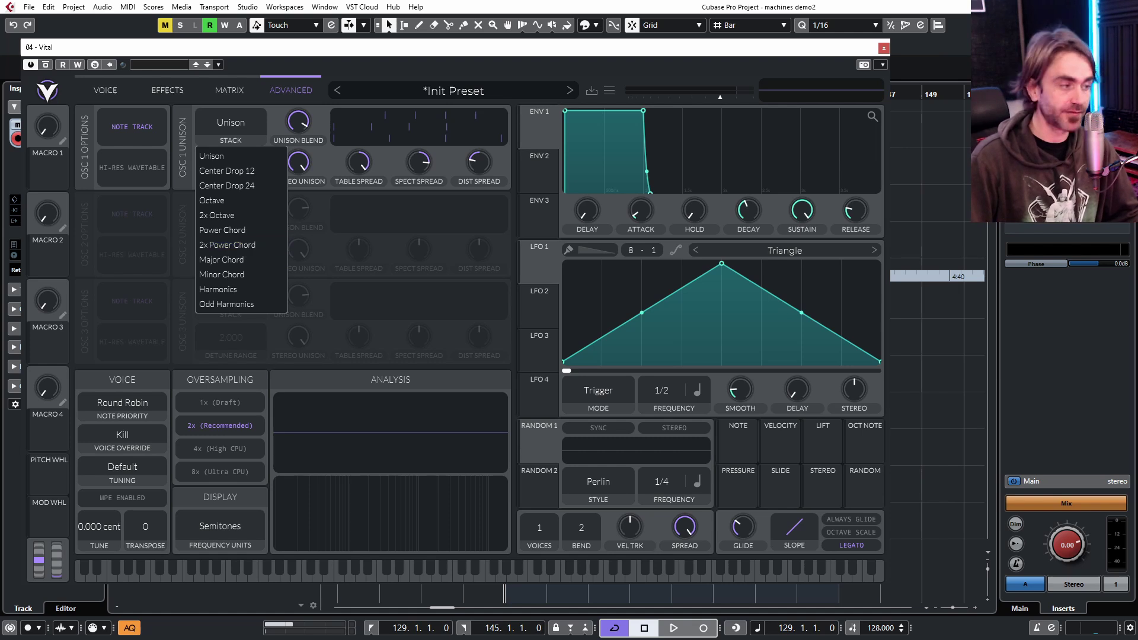
Pick Center Drop 12 as oscillator 1's unison stack mode.
left_click(165, 524)
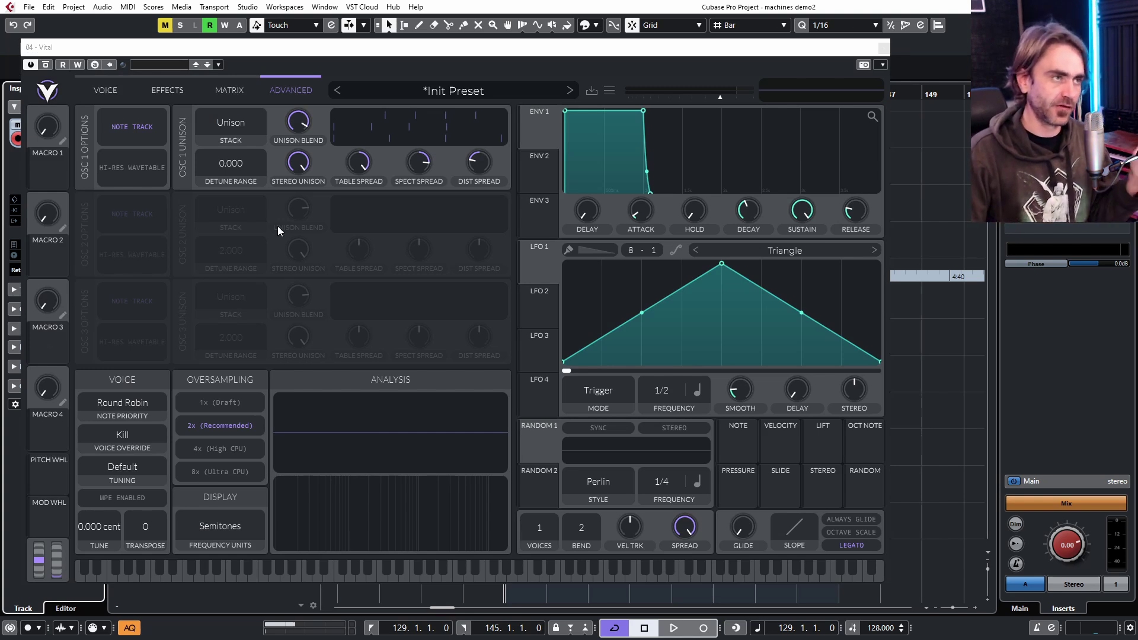
left_click(233, 127)
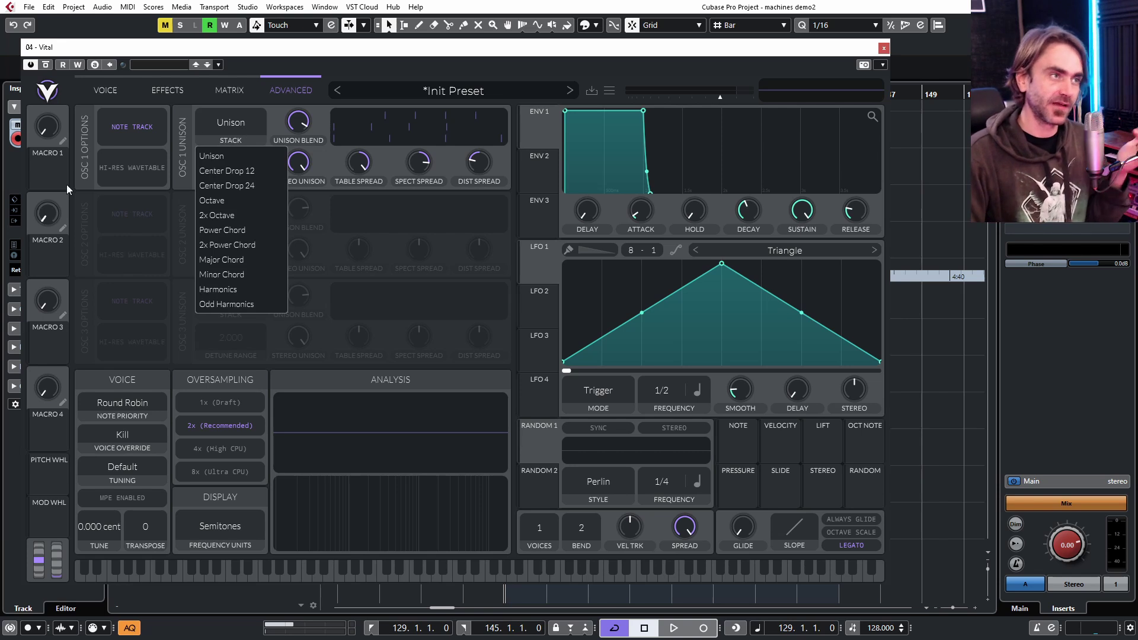
left_click(205, 156)
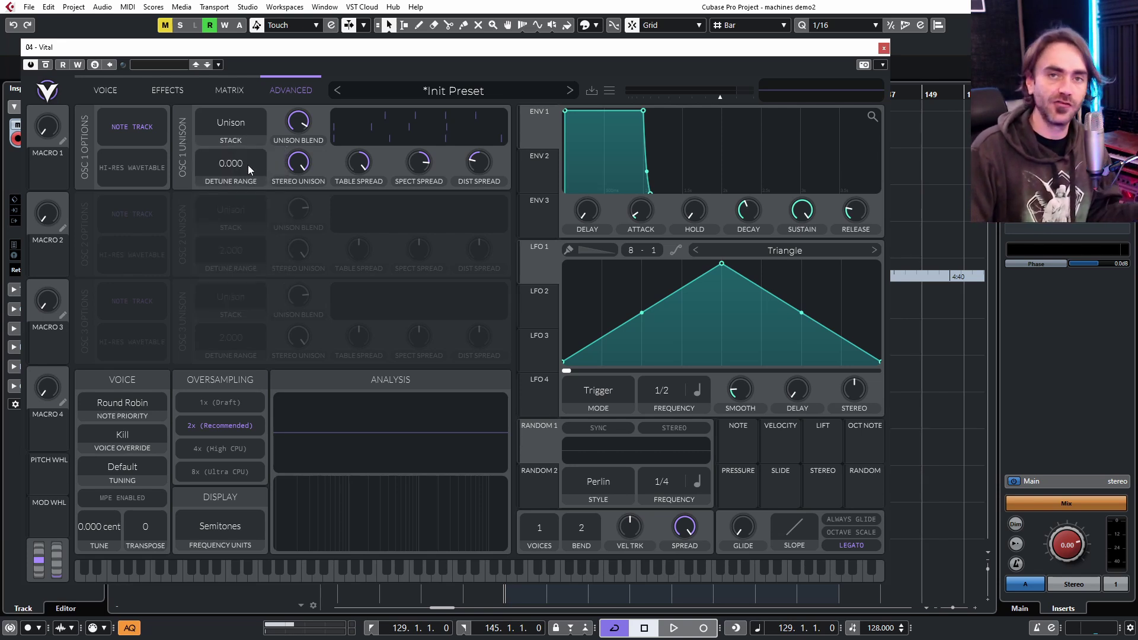
left_click(237, 132)
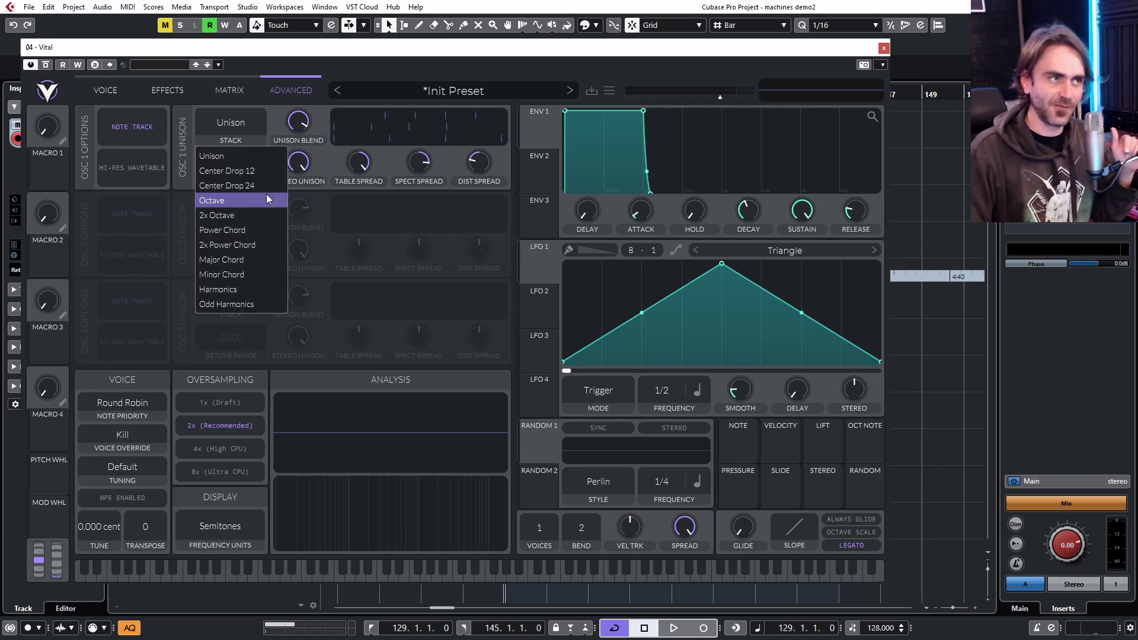
left_click(243, 172)
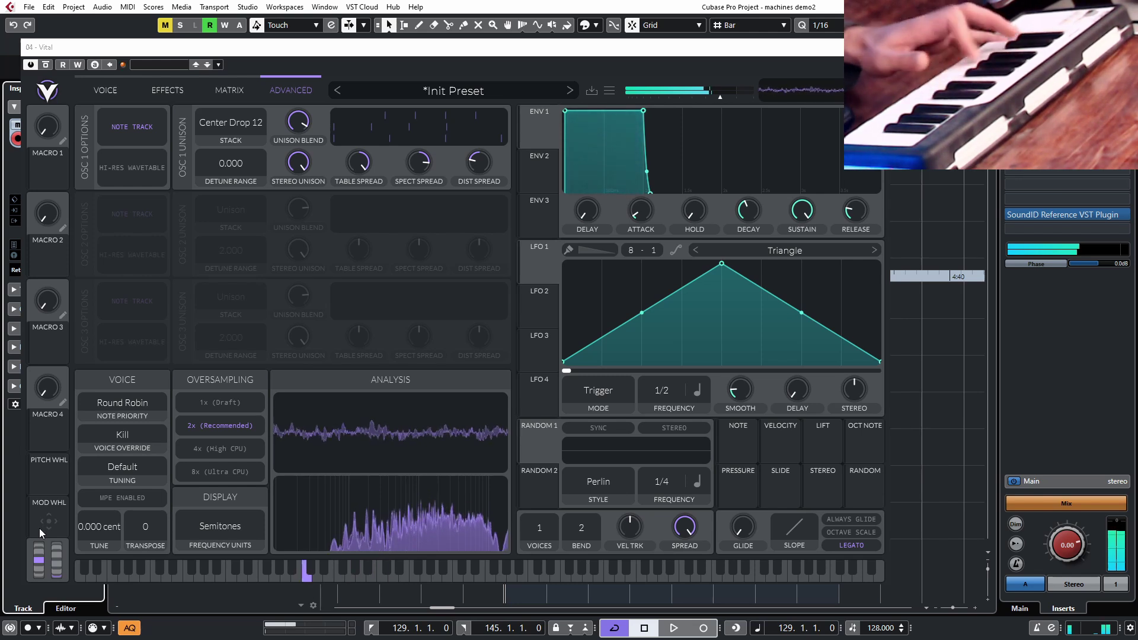
Try the Center Drop 24, Octave and 2x Octave unison stack modes.
left_click(230, 124)
left_click(251, 184)
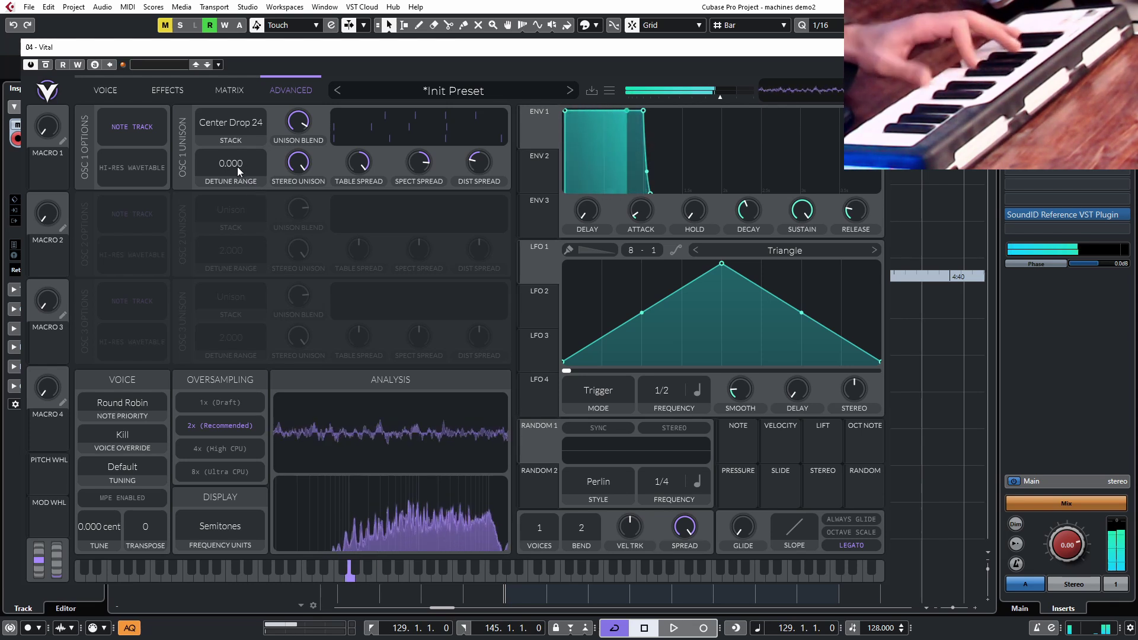
left_click(232, 121)
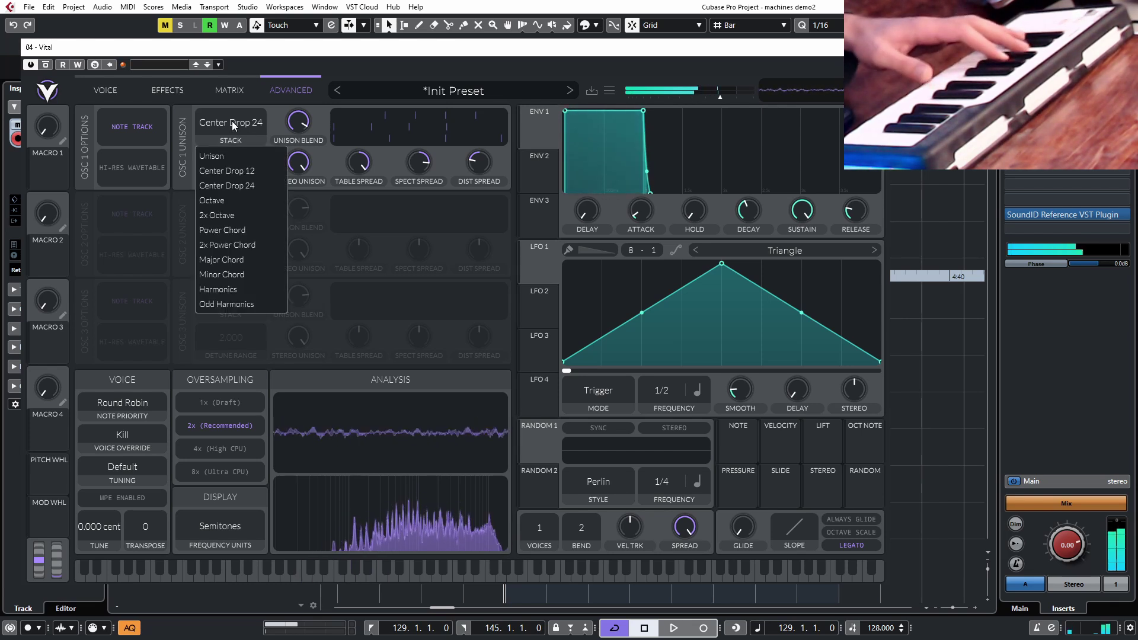
left_click(231, 200)
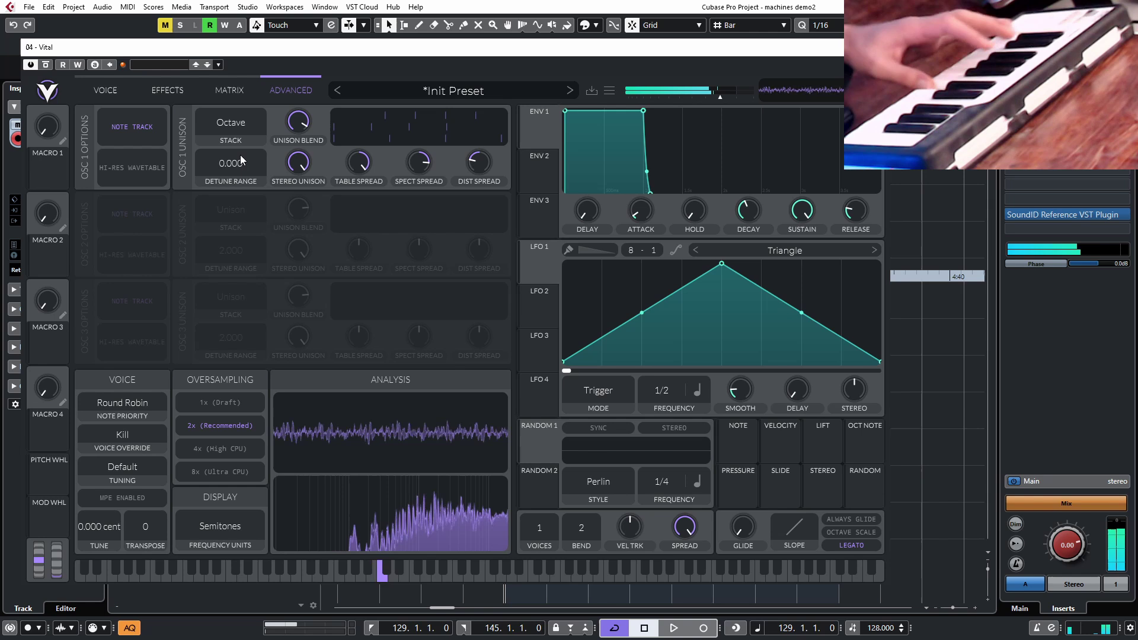
left_click(247, 133)
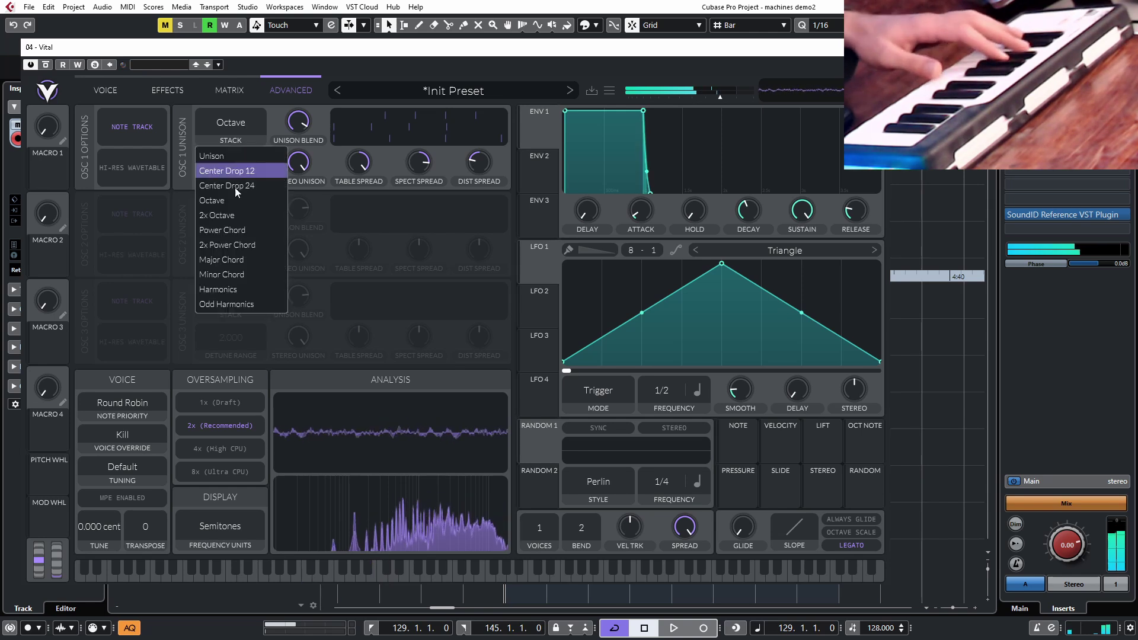
left_click(233, 217)
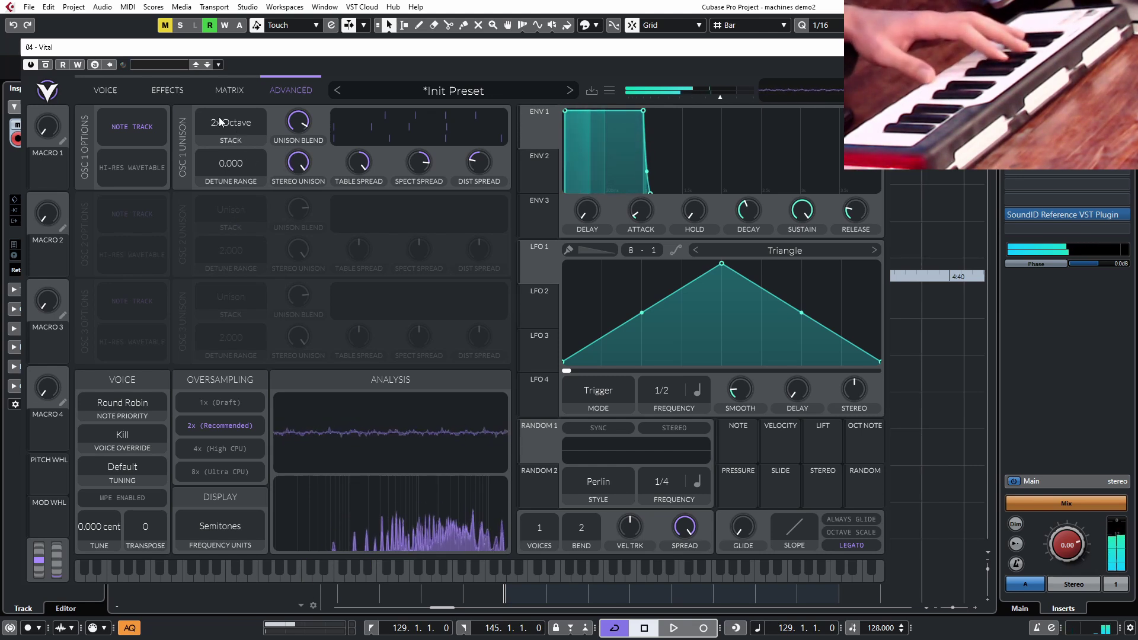
Try Power Chord, then settle on 2x Power Chord with about 0.203 s glide.
left_click(243, 140)
left_click(244, 233)
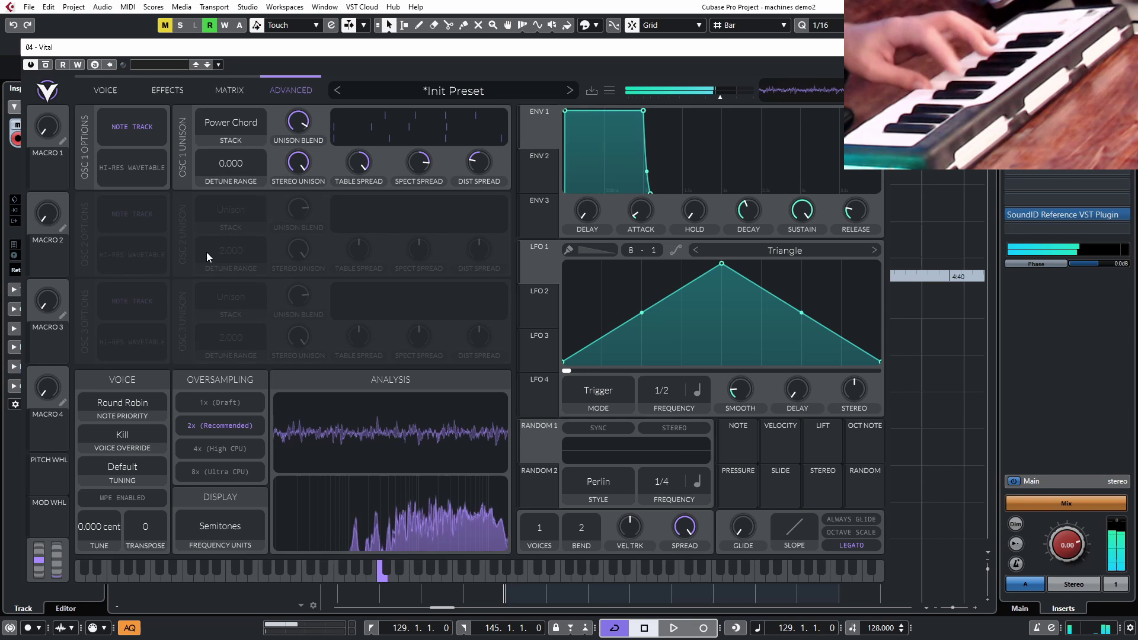
left_click(220, 121)
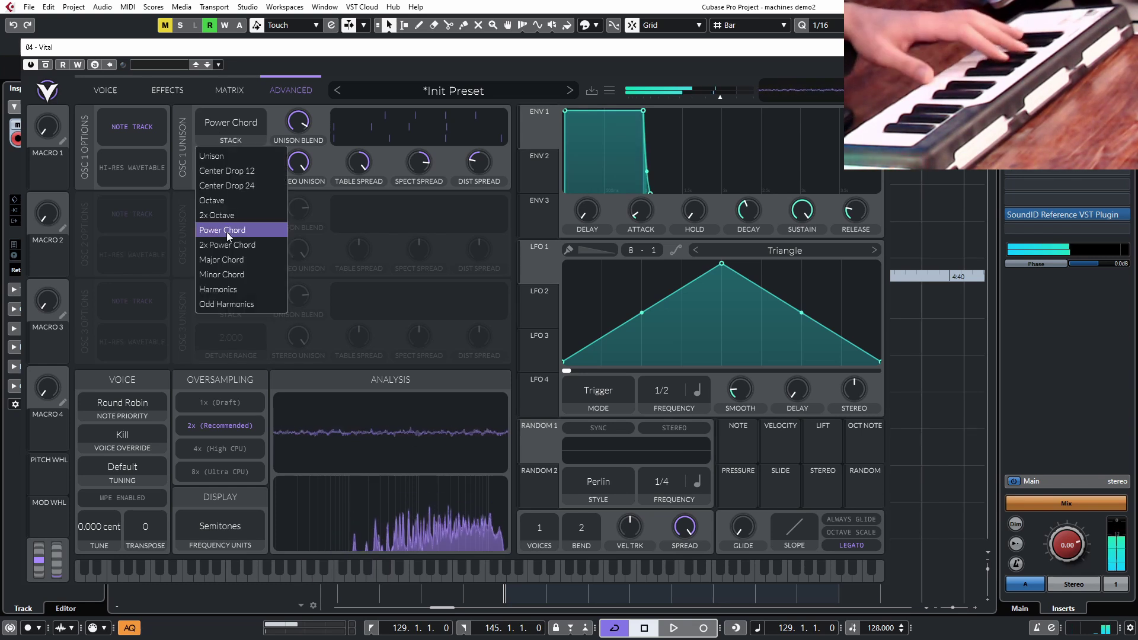
left_click(240, 242)
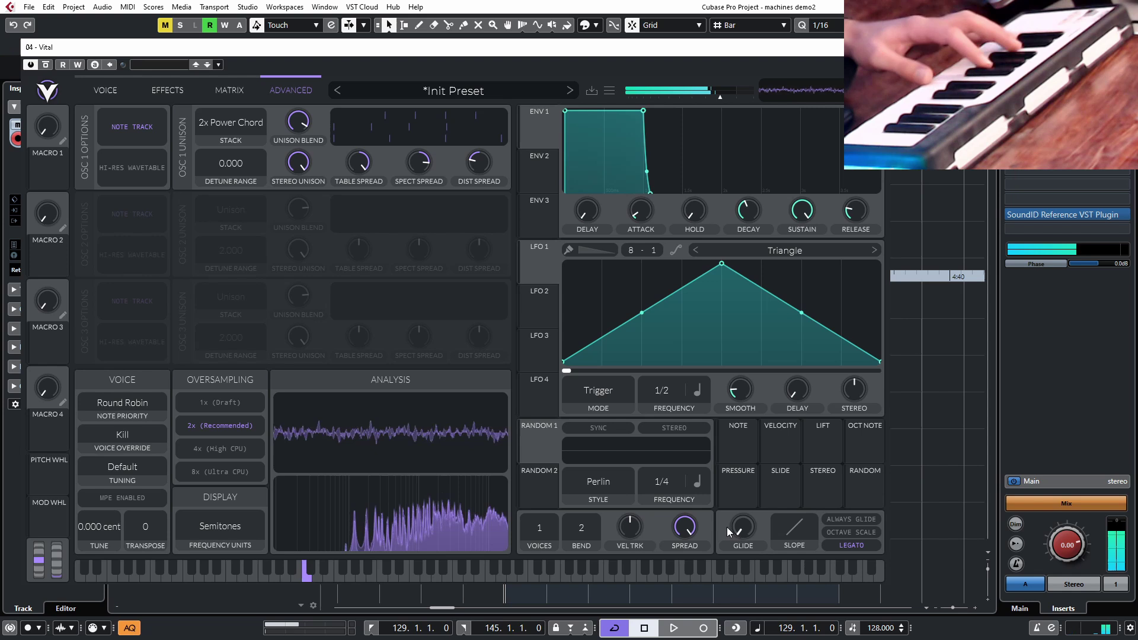
mouse_move(735, 526)
left_mouse_down()
mouse_move(756, 503)
mouse_move(738, 505)
mouse_move(761, 523)
mouse_move(745, 528)
mouse_move(759, 522)
mouse_move(734, 570)
mouse_move(763, 521)
mouse_move(730, 584)
mouse_move(744, 472)
mouse_move(734, 534)
left_mouse_up()
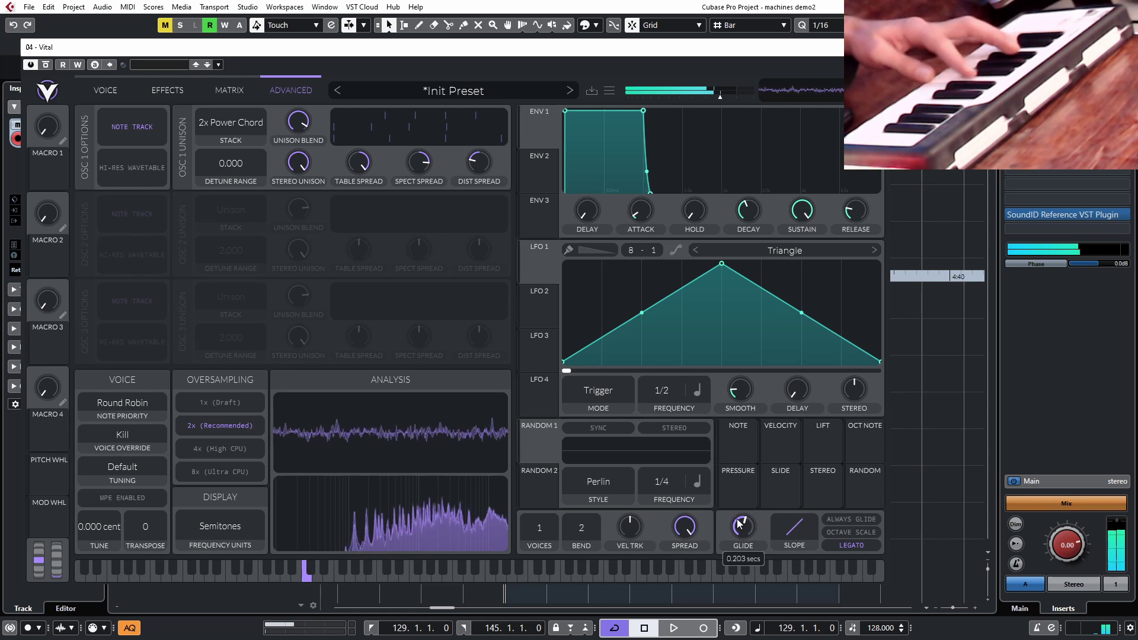
Change oscillator 1's unison stack from 2x Power Chord to Minor Chord.
scroll(231, 122, "down", 1)
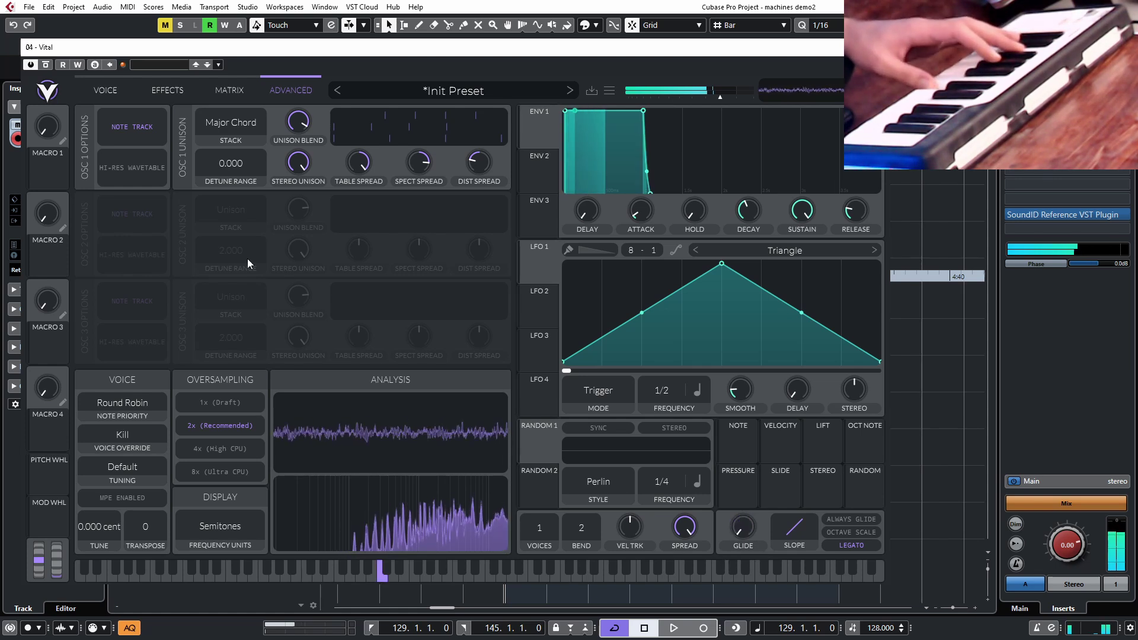
left_click(243, 130)
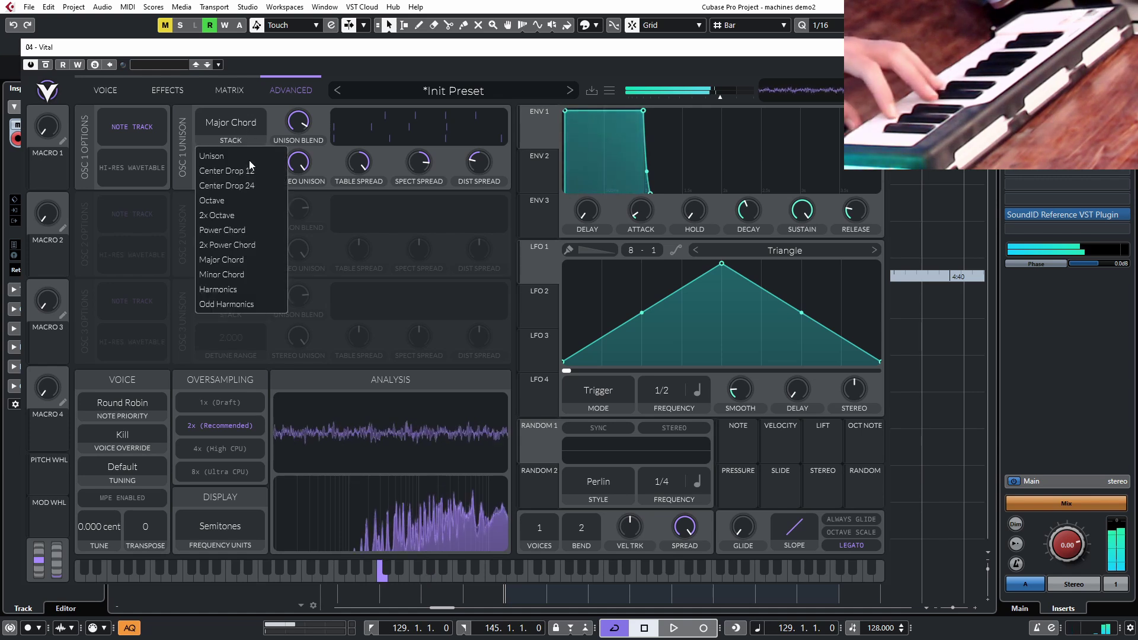
left_click(230, 268)
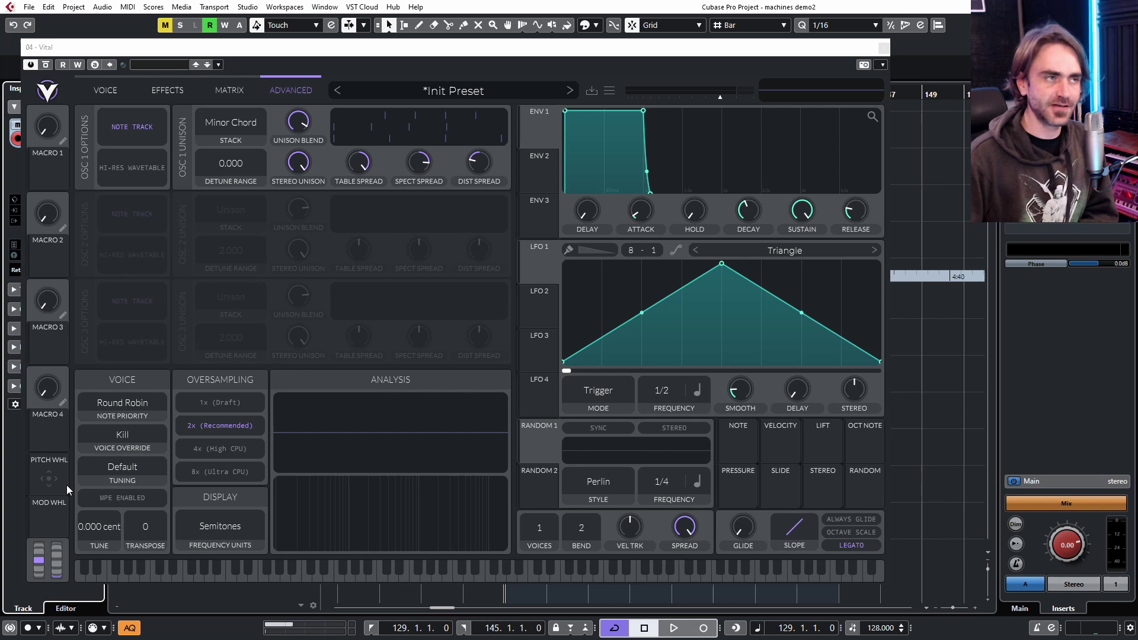
left_click(238, 122)
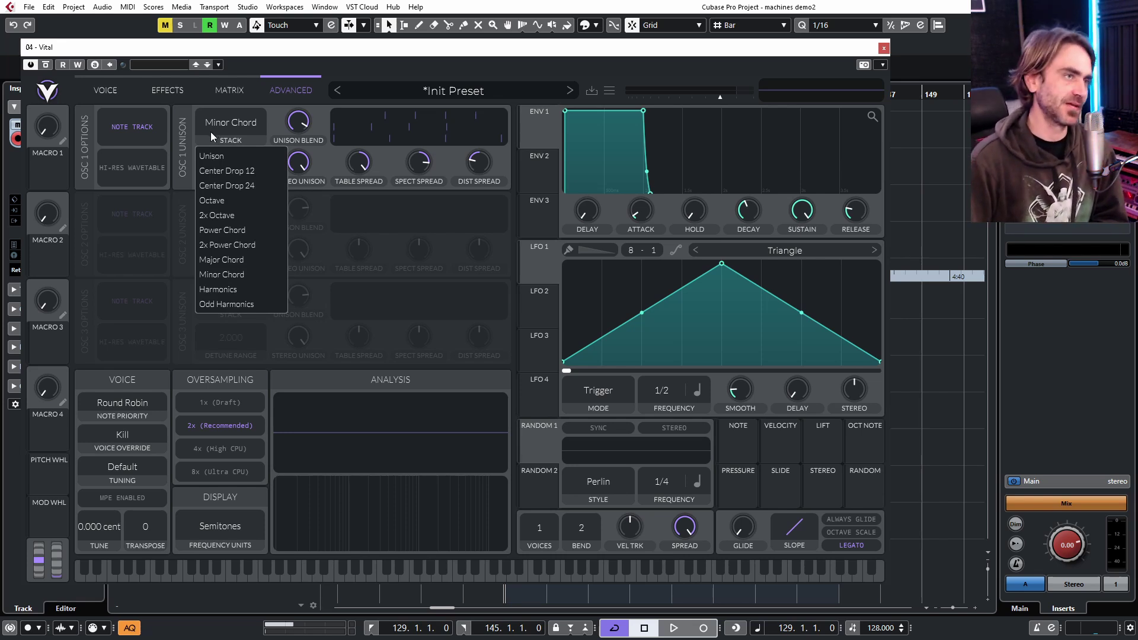
Try the Harmonics stack, sweep detune range to 48 and back to 0, and widen table spread.
left_click(255, 290)
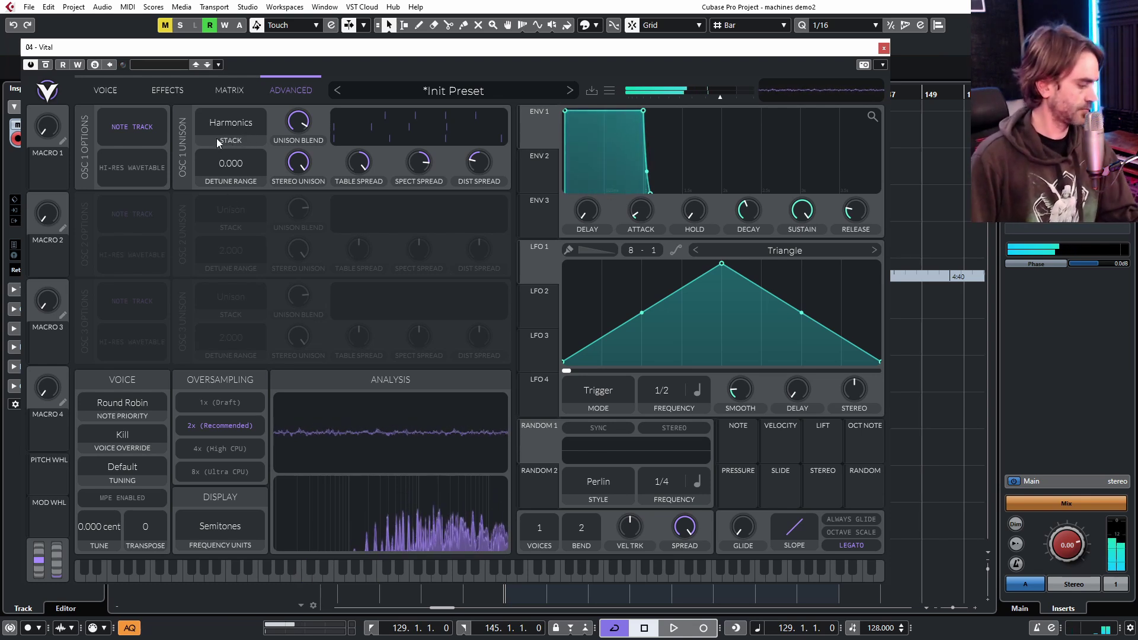
left_click_drag(222, 163, 282, 114)
left_click_drag(231, 162, 202, 293)
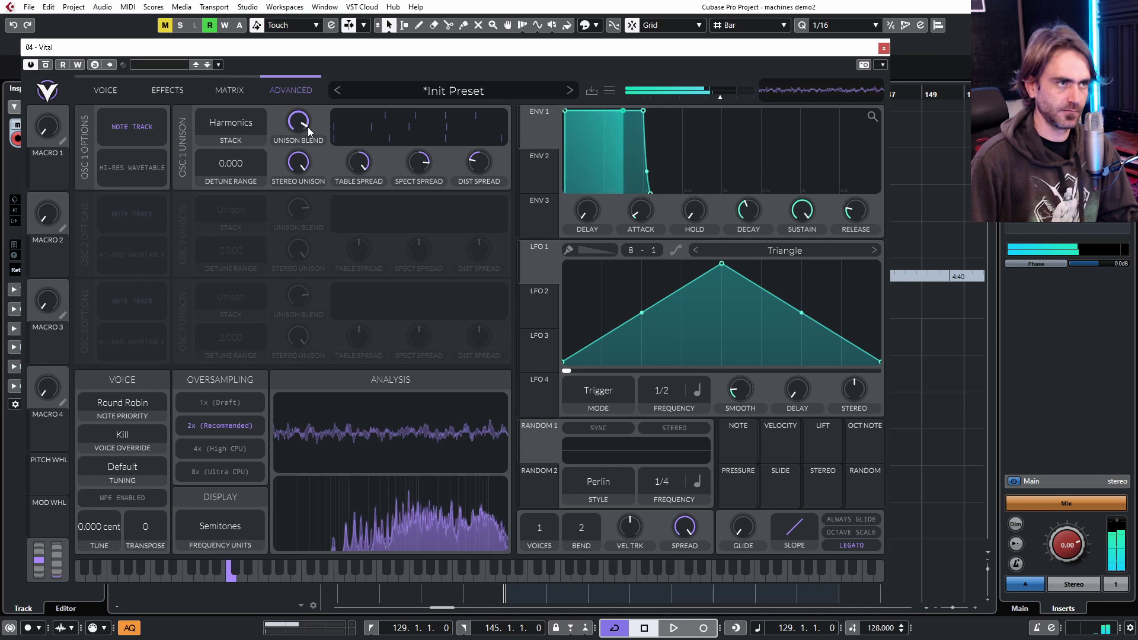
left_click_drag(359, 163, 362, 194)
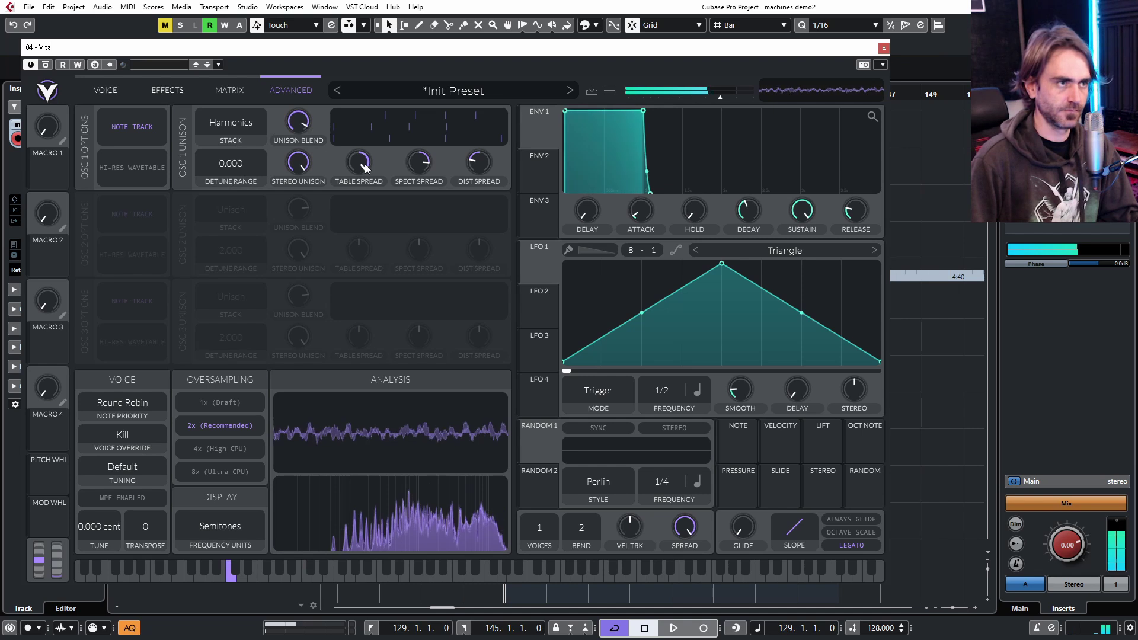
Try Odd Harmonics, then settle the stack on Power Chord and return to the Voice page.
left_click(240, 122)
left_click(230, 303)
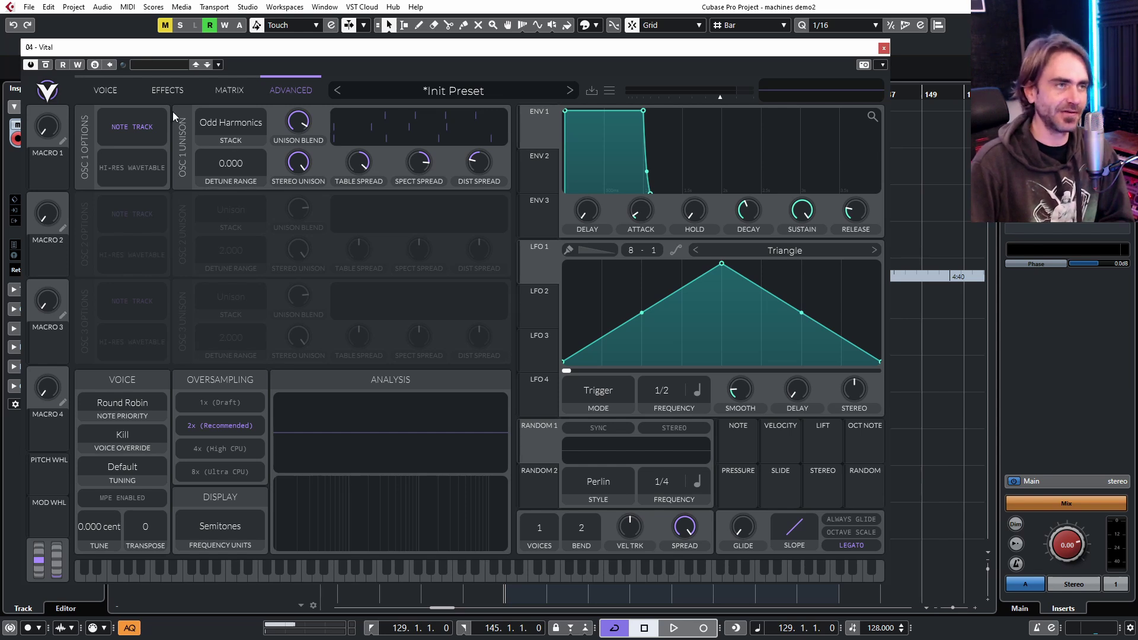
left_click(240, 124)
left_click(255, 228)
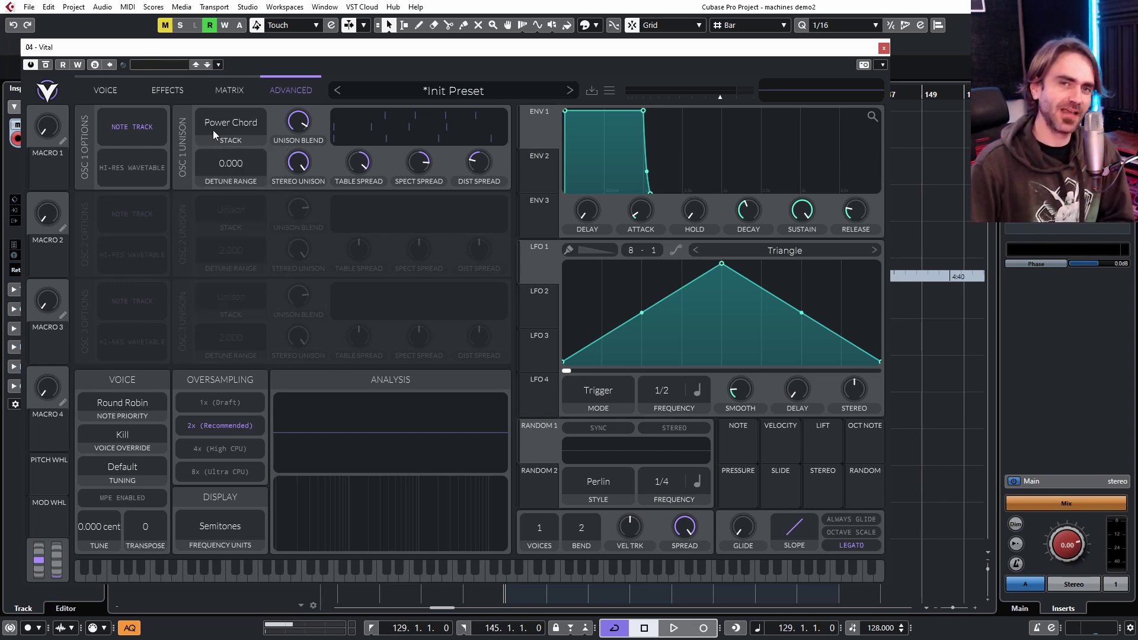
left_click(121, 91)
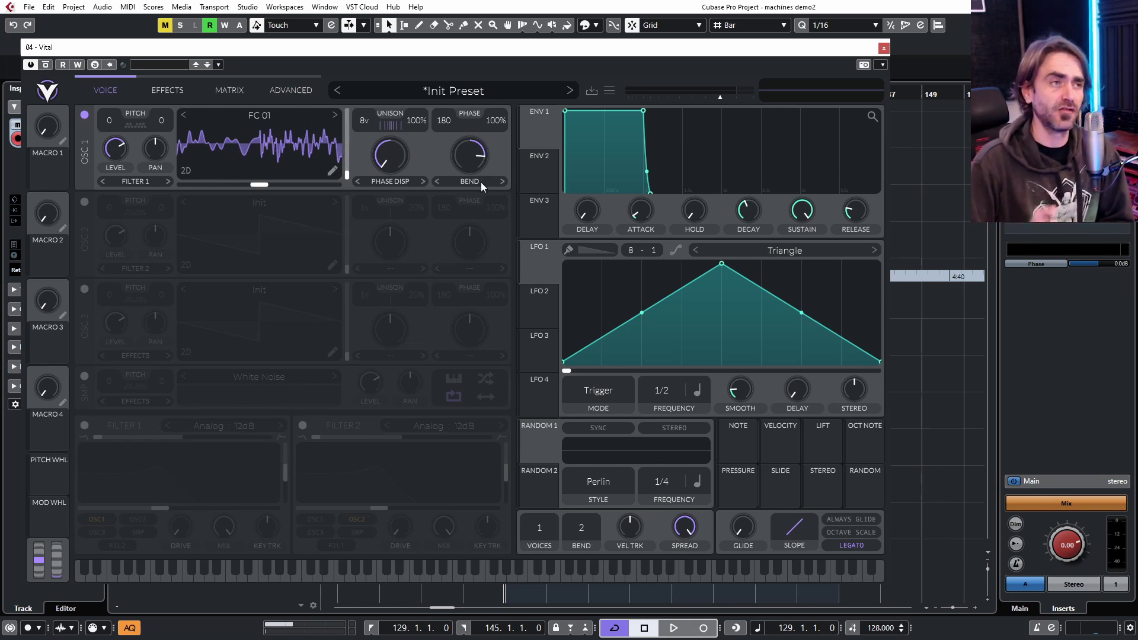
Initialize the preset to its default sound and go back to the Advanced unison page.
right_click(432, 91)
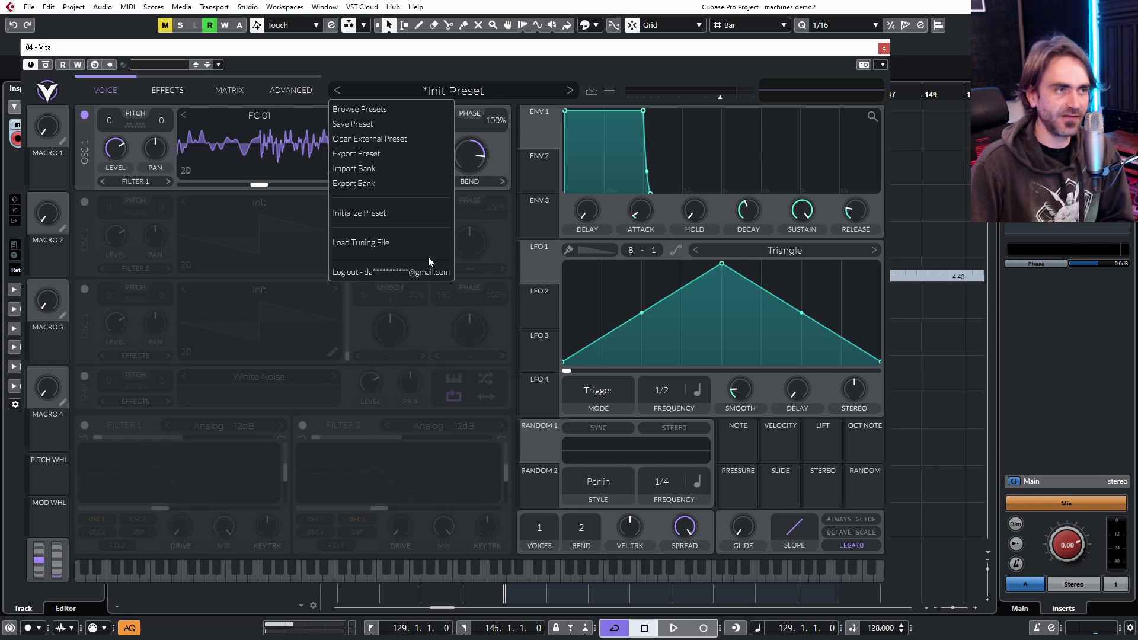
left_click(366, 215)
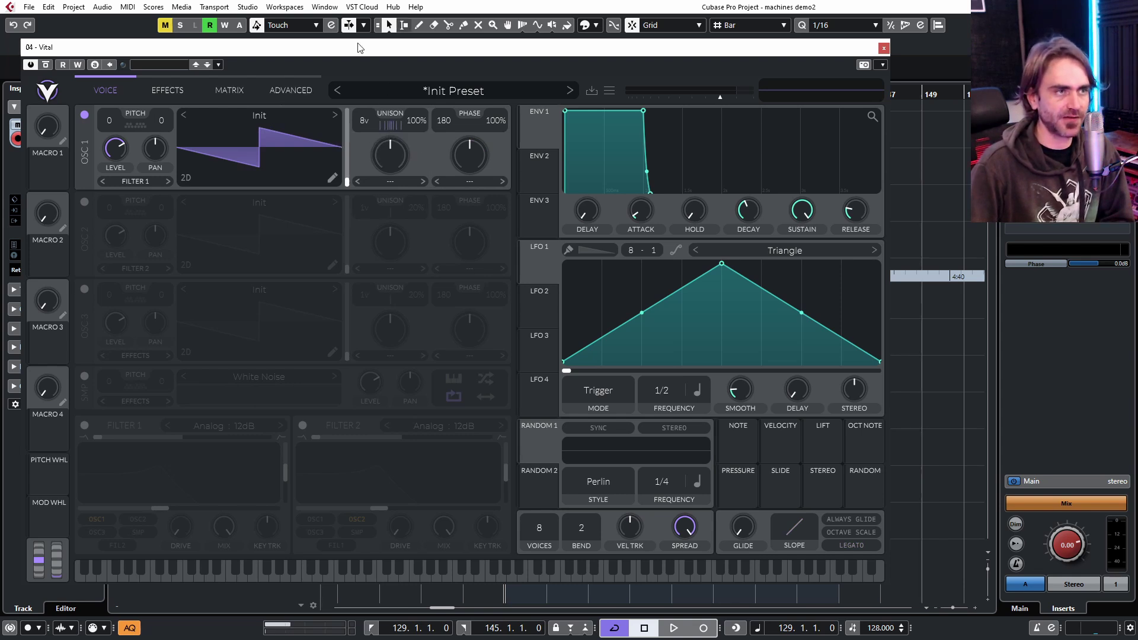
left_click(284, 92)
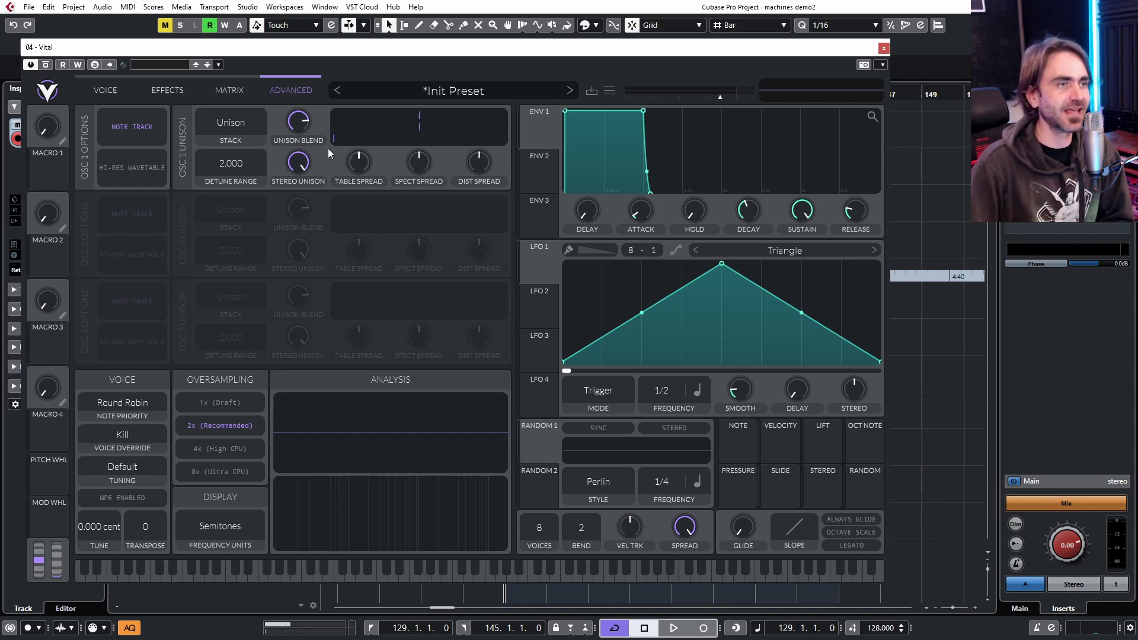
Drop oscillator 1's unison detune range to 0 and set its stack to Power Chord.
left_click_drag(233, 187, 205, 278)
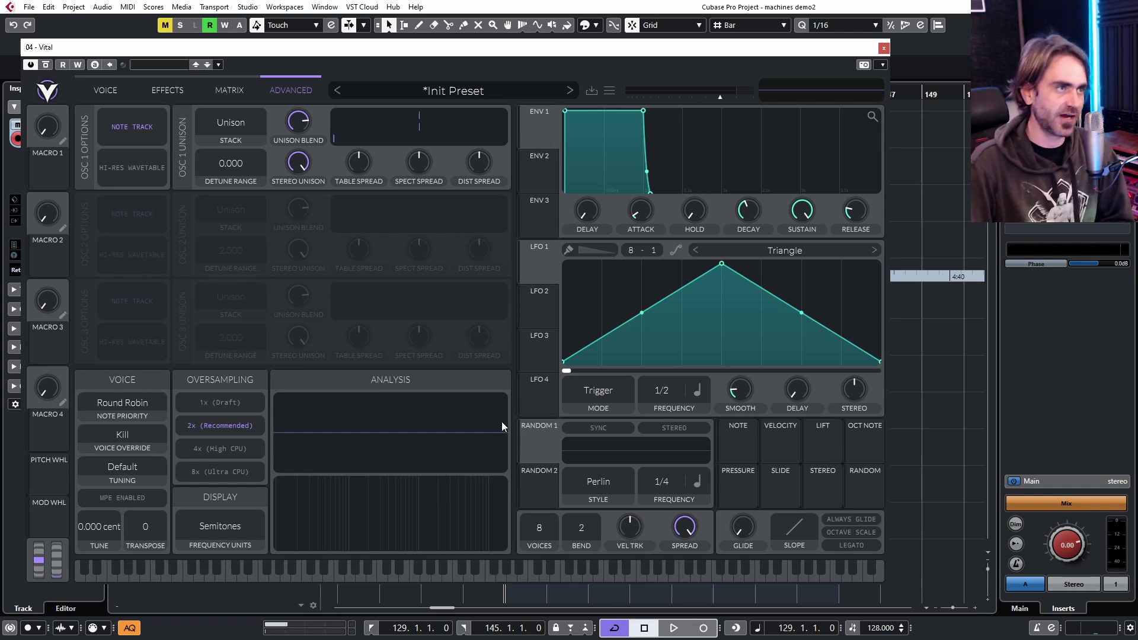
left_click(230, 124)
left_click(222, 231)
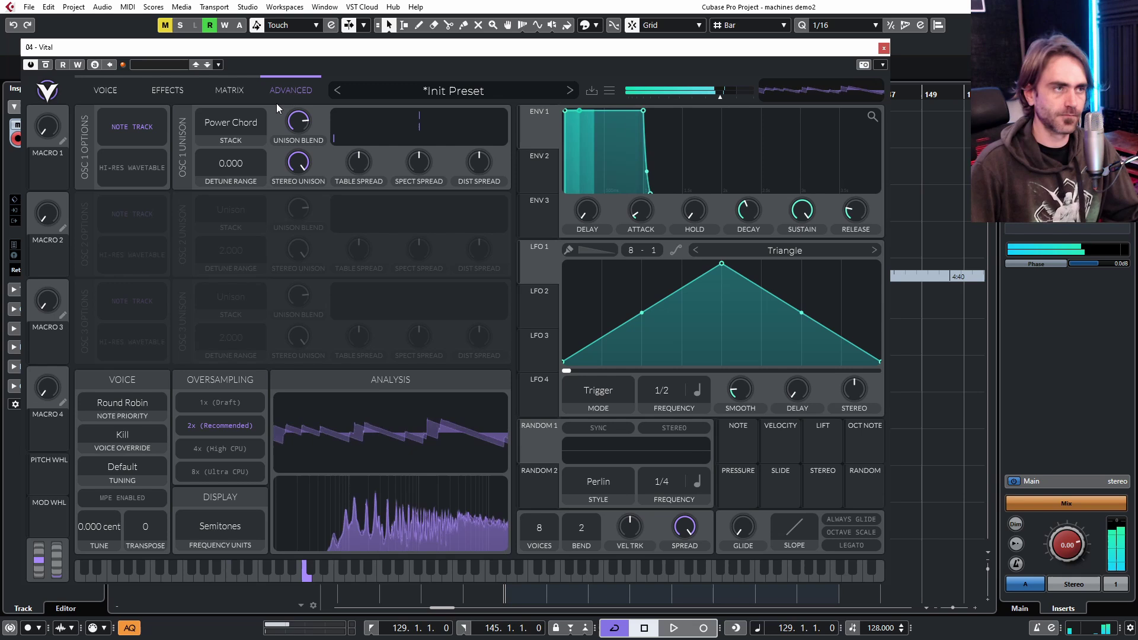
scroll(555, 529, "down", 7)
scroll(749, 522, "up", 3)
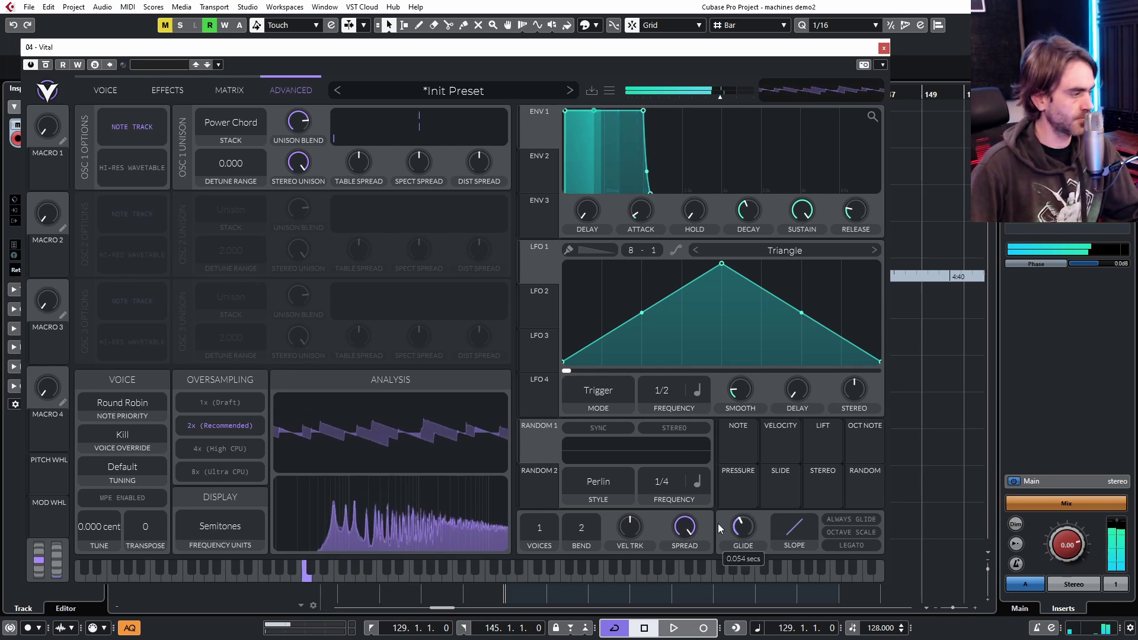
mouse_move(302, 122)
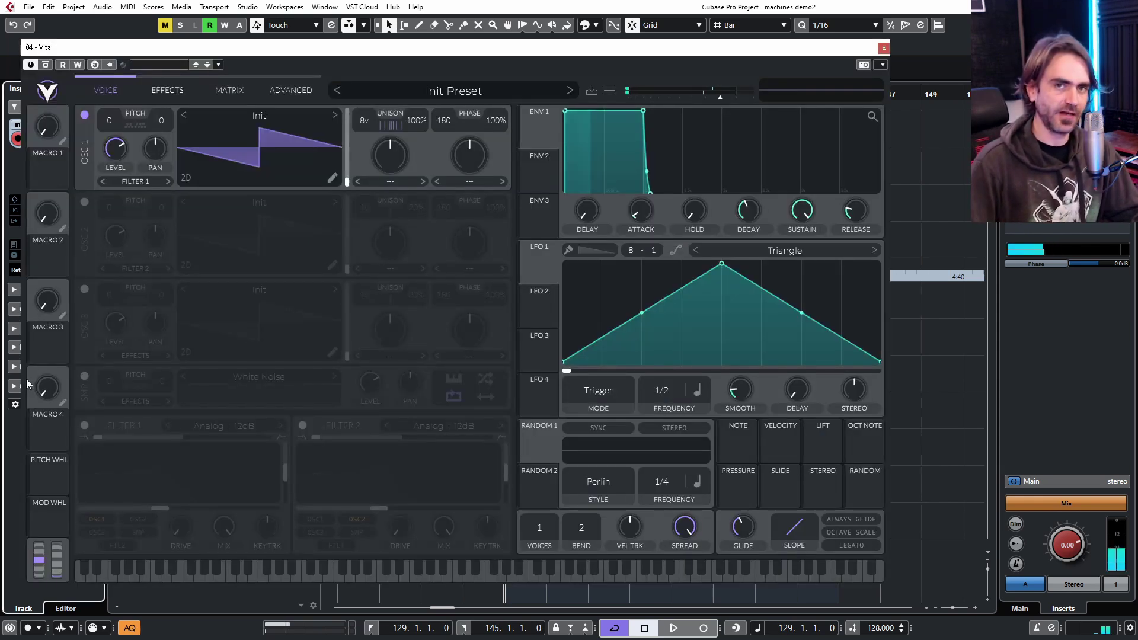
Enable the Distortion effect, then switch on Filter 1 with lower resonance.
left_click(169, 92)
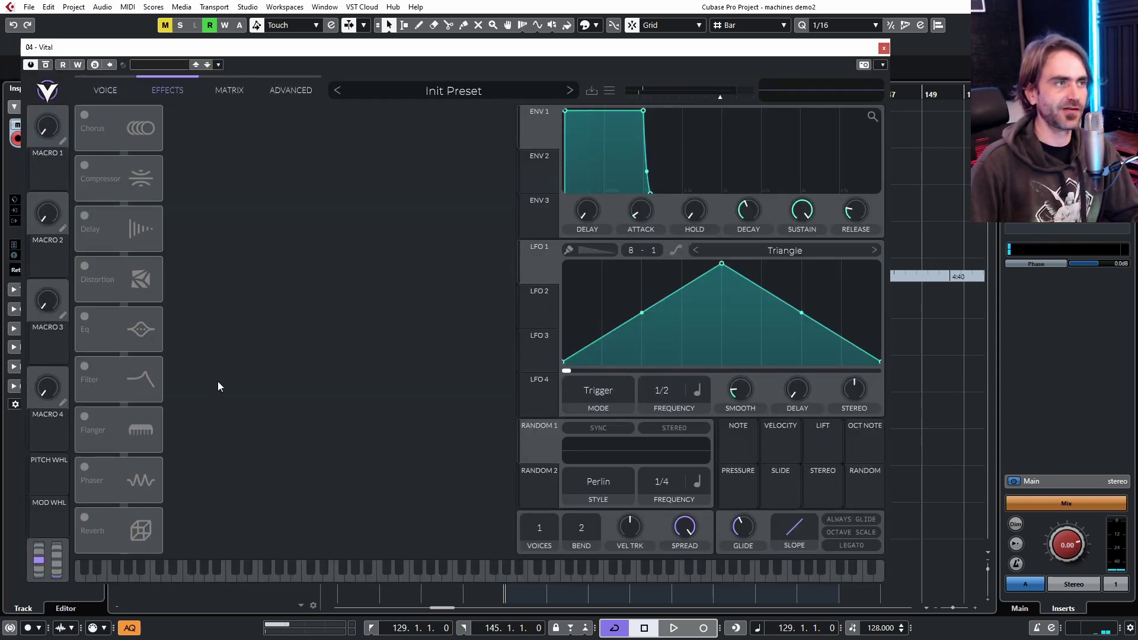
left_click(84, 265)
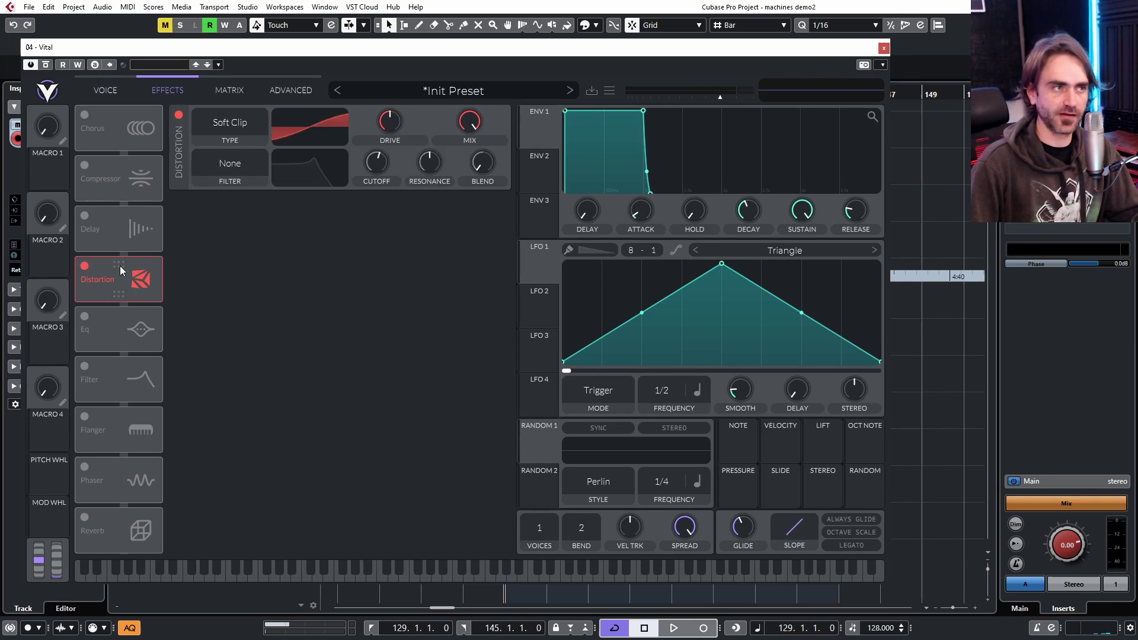
left_click(89, 89)
left_click(84, 425)
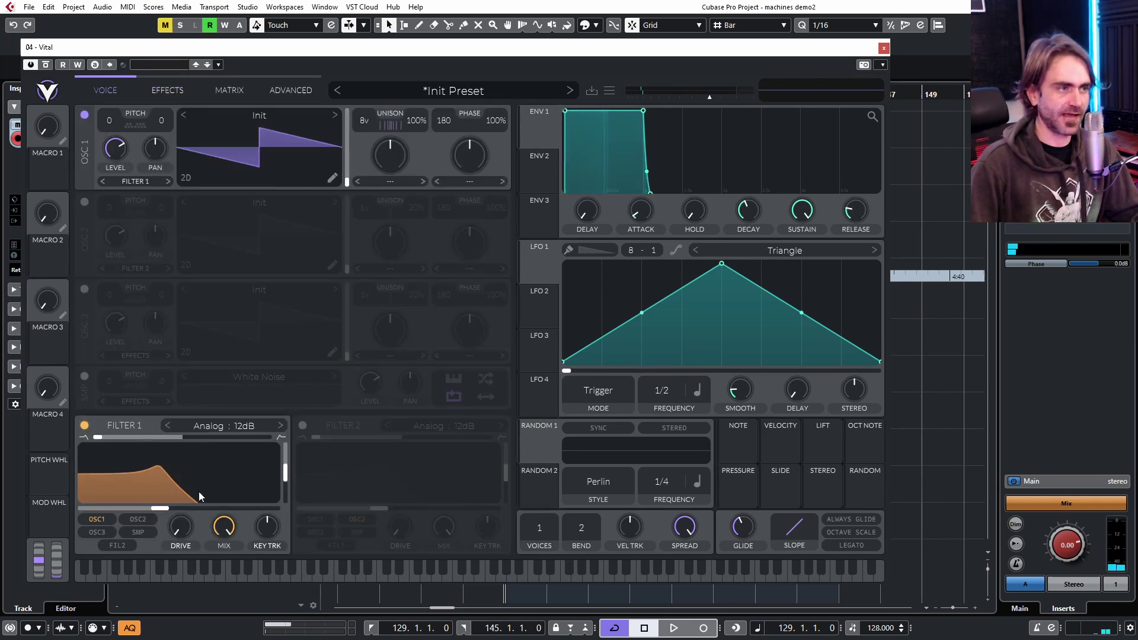
left_click_drag(284, 474, 283, 481)
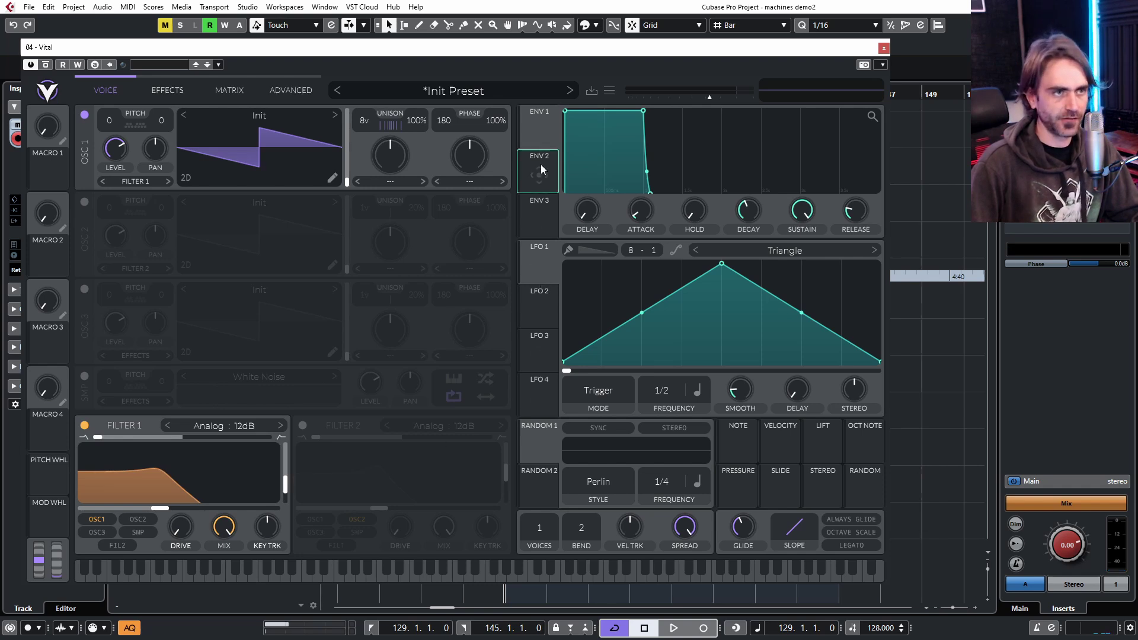
Modulate Filter 1 cutoff with Env 2 at low sustain, and place Compressor after Distortion.
left_click_drag(538, 165, 179, 493)
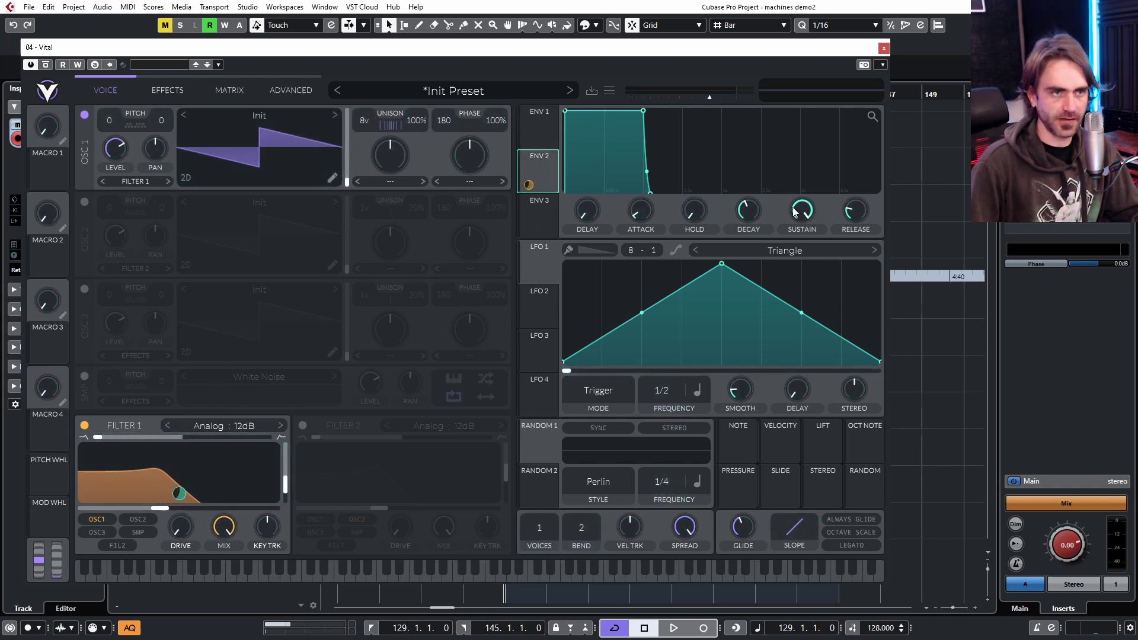
left_click_drag(794, 212, 794, 236)
left_click(168, 90)
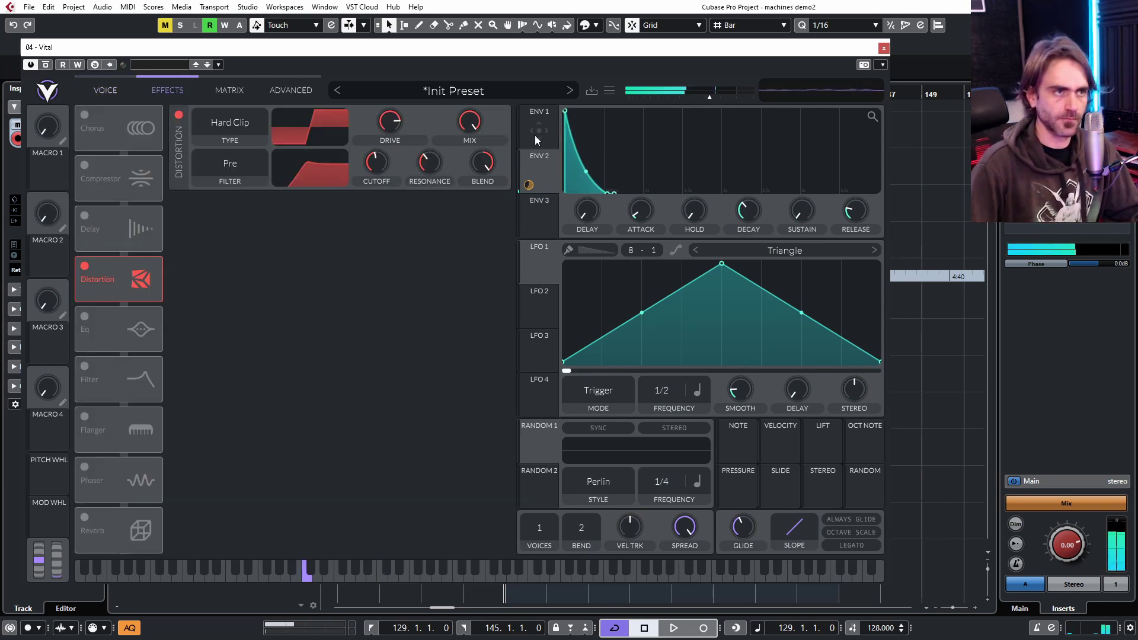
left_click_drag(801, 215, 801, 201)
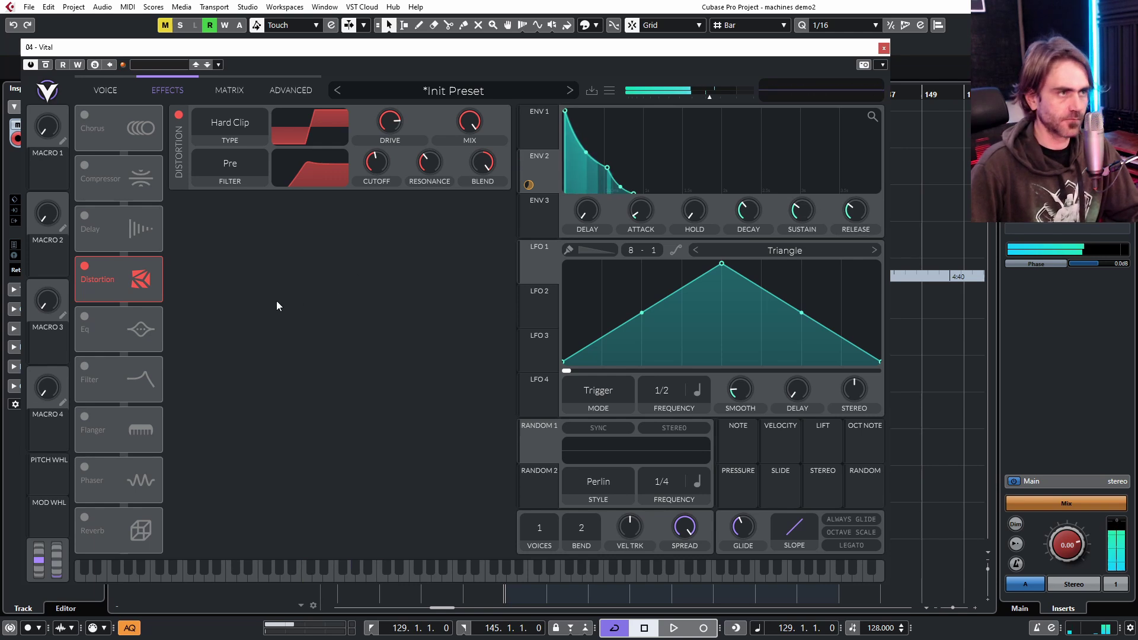
left_click_drag(125, 193, 84, 258)
Enable Vital's Compressor and insert The Scream 64 on the Vital 01 channel.
left_click(84, 261)
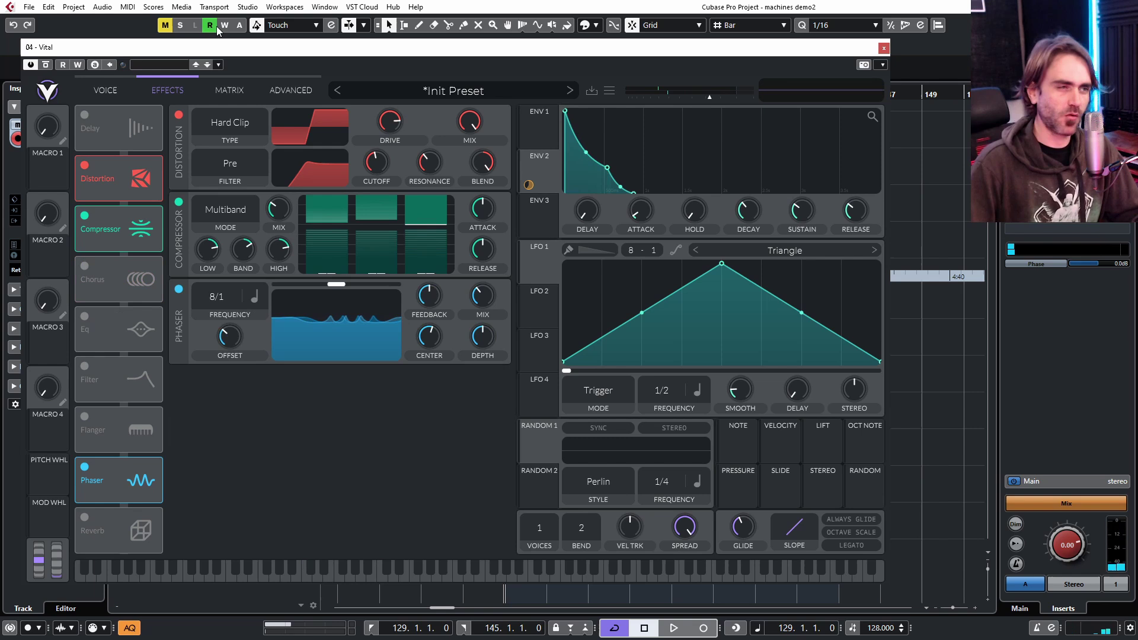
left_click_drag(253, 49, 454, 52)
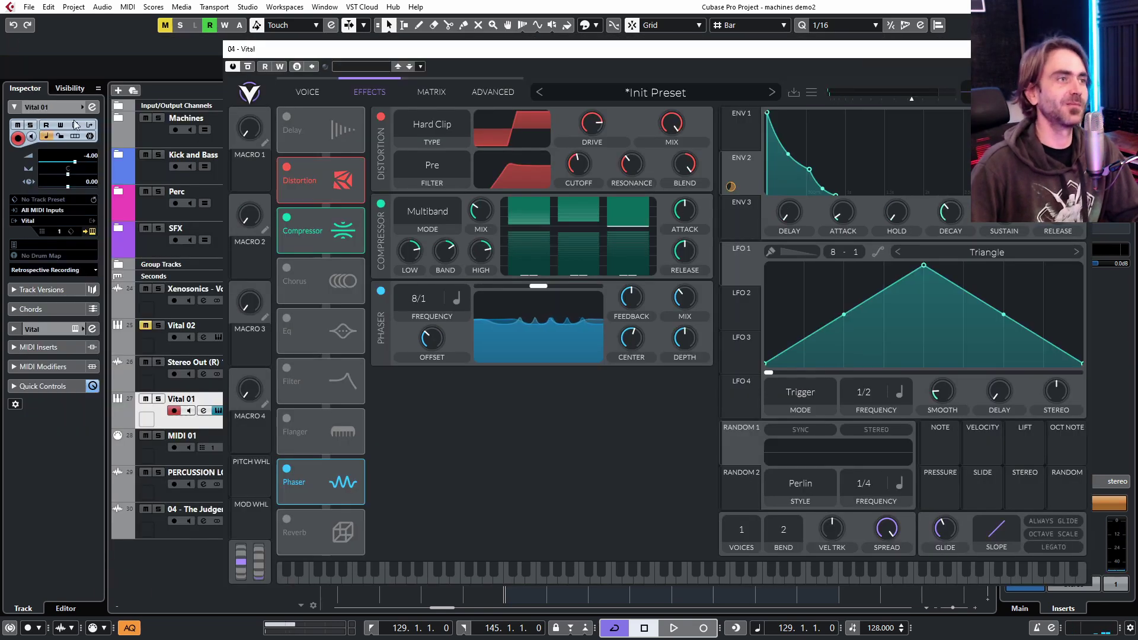
left_click(92, 106)
left_click(83, 143)
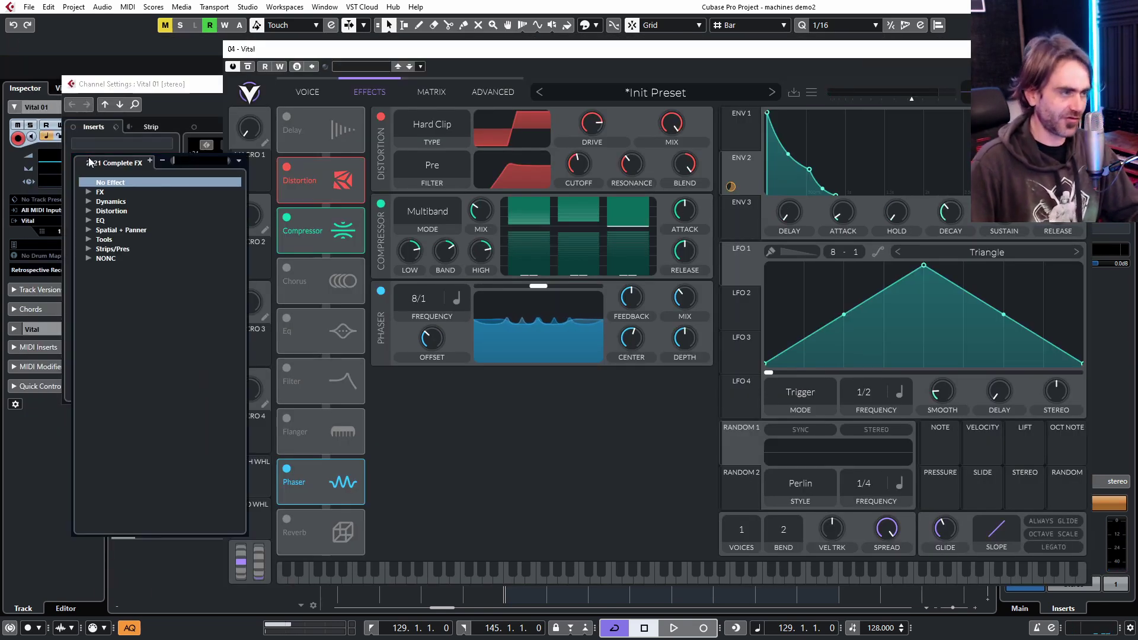
type("scream")
key("Return")
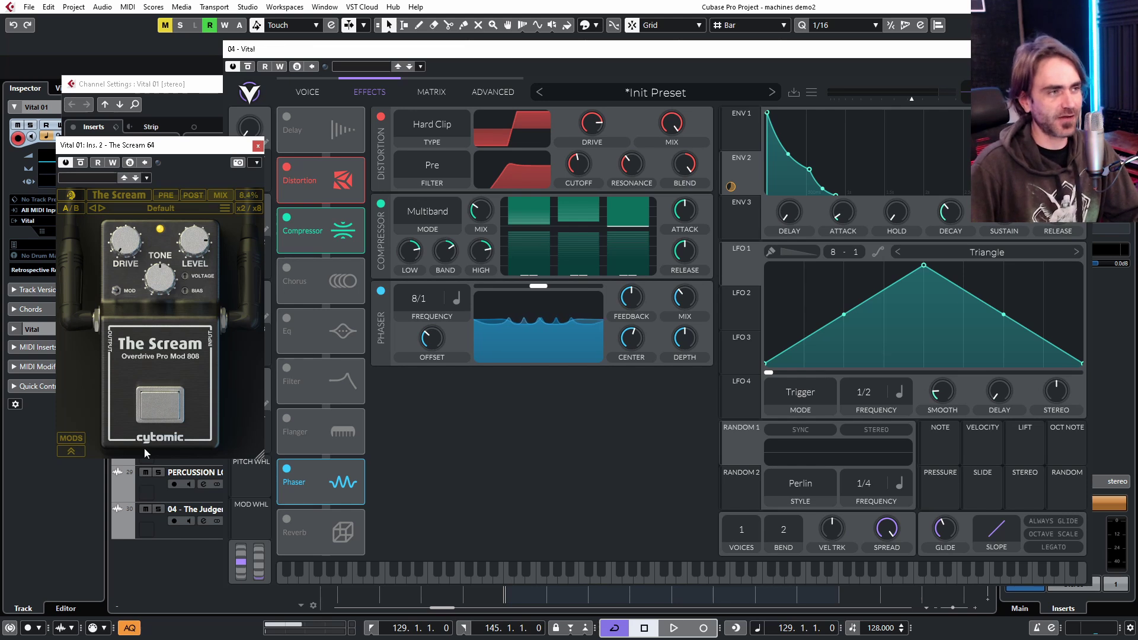
Check The Scream's diode mods unchanged, then raise Drive and turn Tone to about 76%.
left_click(74, 439)
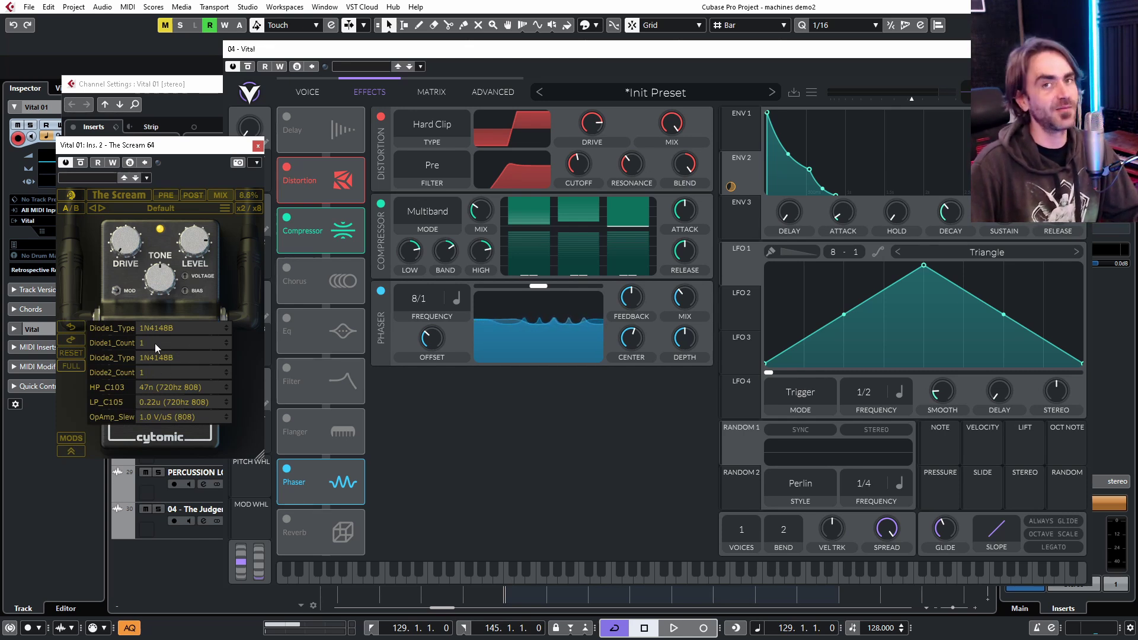
left_click(170, 329)
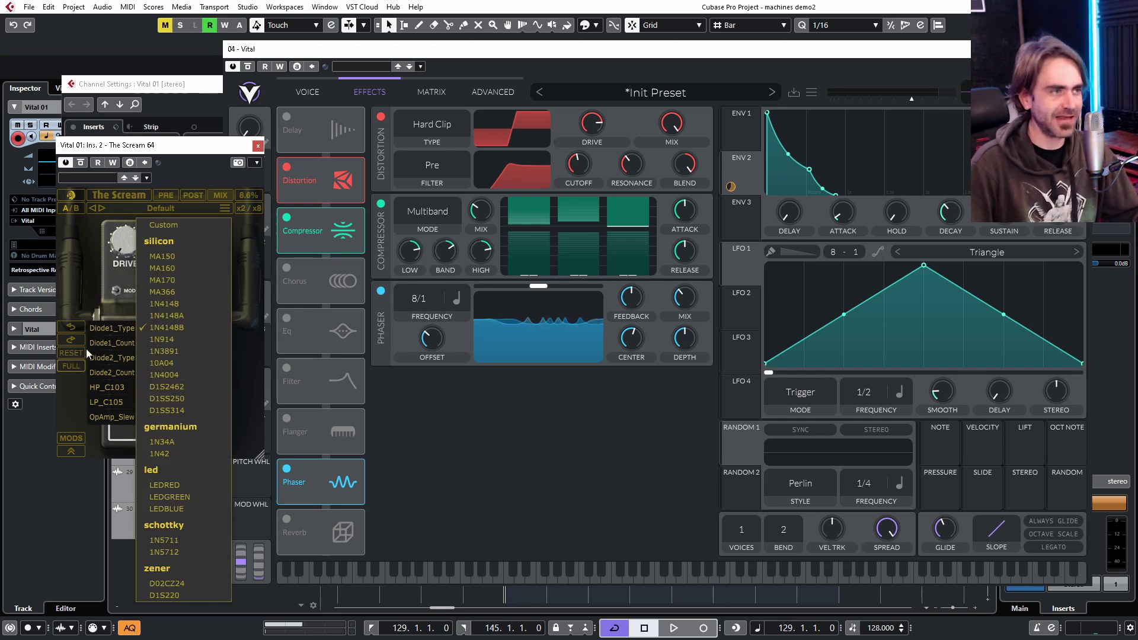
left_click(83, 322)
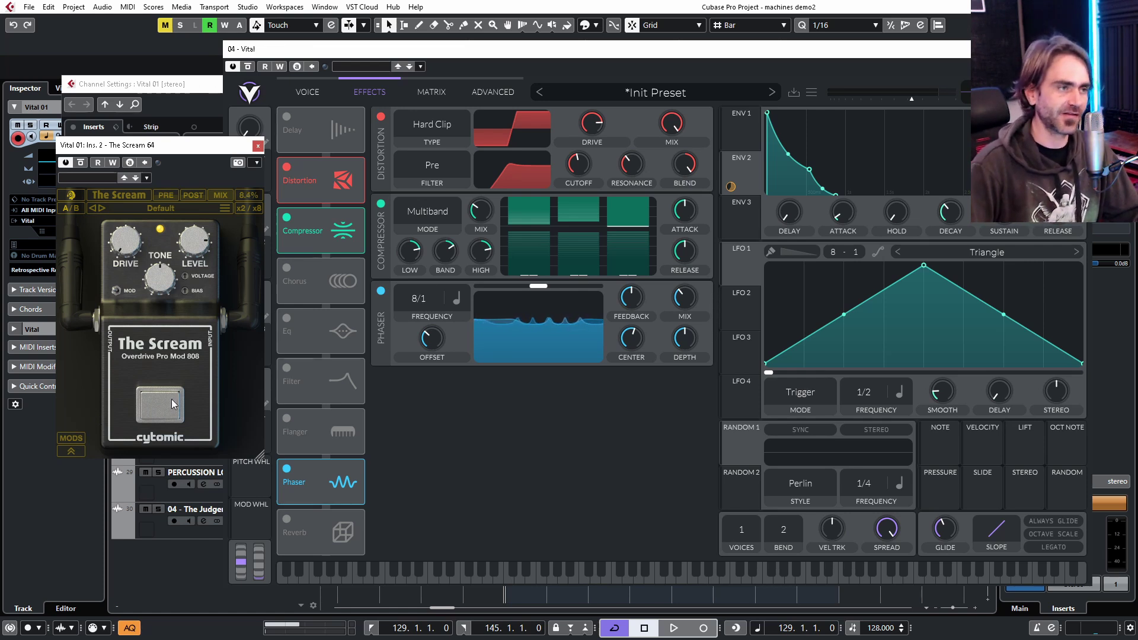
left_click_drag(120, 277, 122, 265)
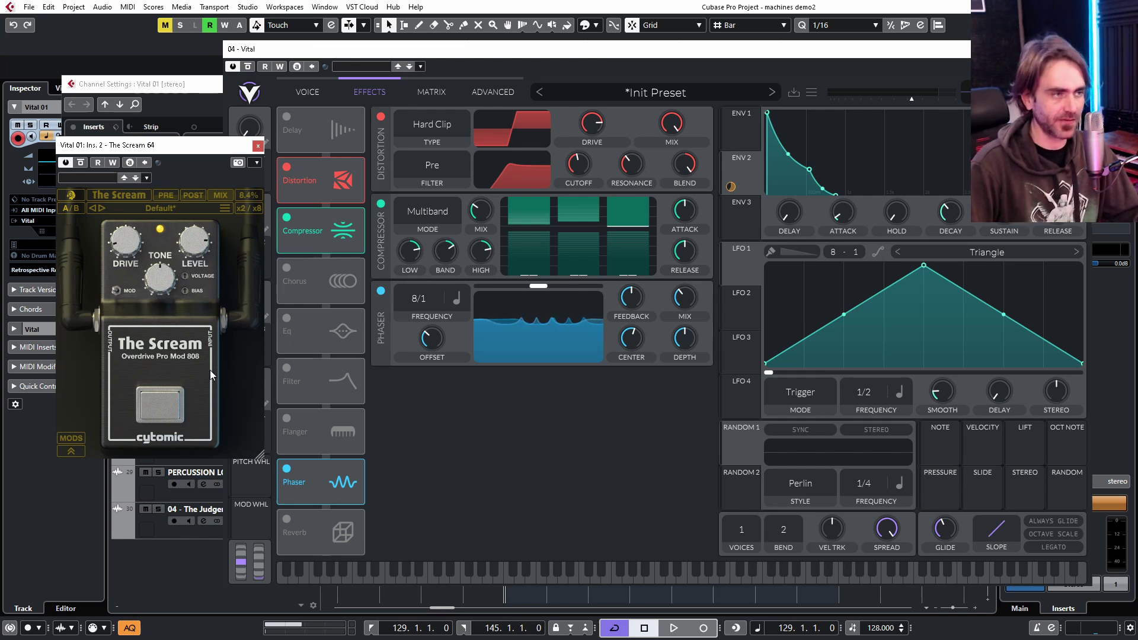
left_click_drag(160, 275, 185, 259)
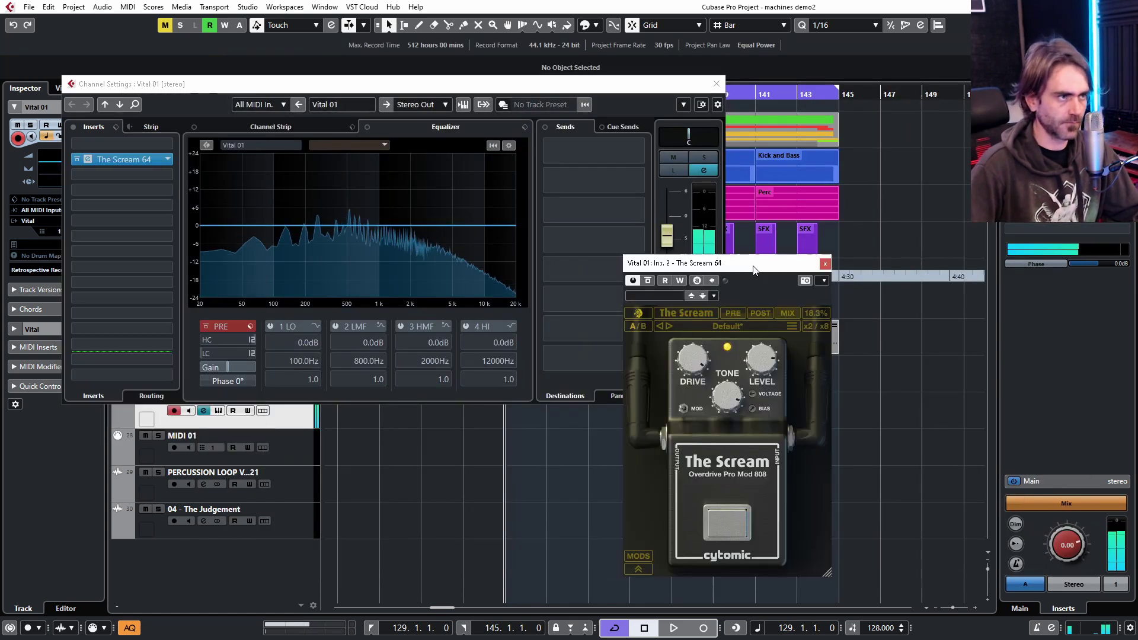
Enable the low cut on Vital 01's EQ and load the ColourCopy delay on insert 4.
left_click(206, 353)
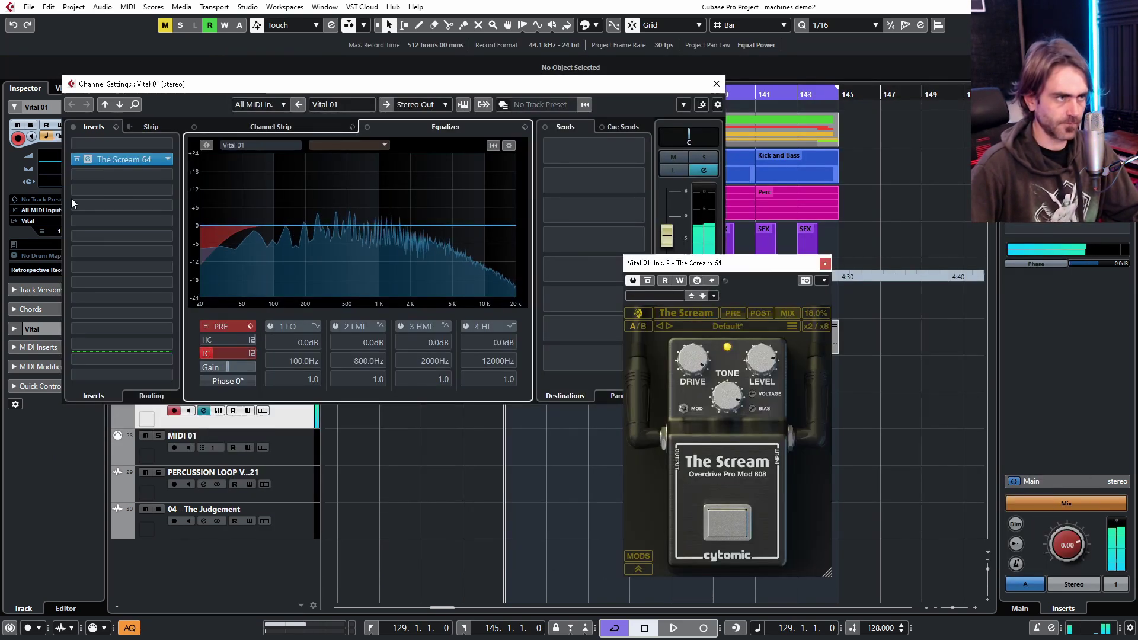
left_click(101, 190)
left_click(154, 237)
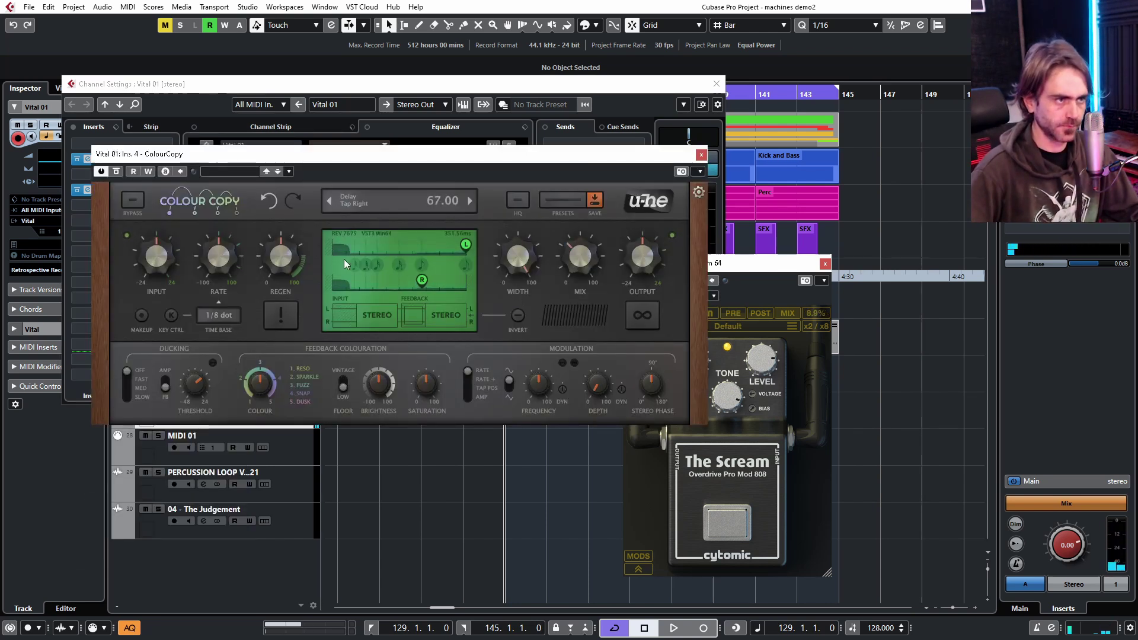
left_click(701, 155)
left_click(716, 84)
Lengthen Vital's glide time and let note velocity modulate the glide.
left_click(218, 411)
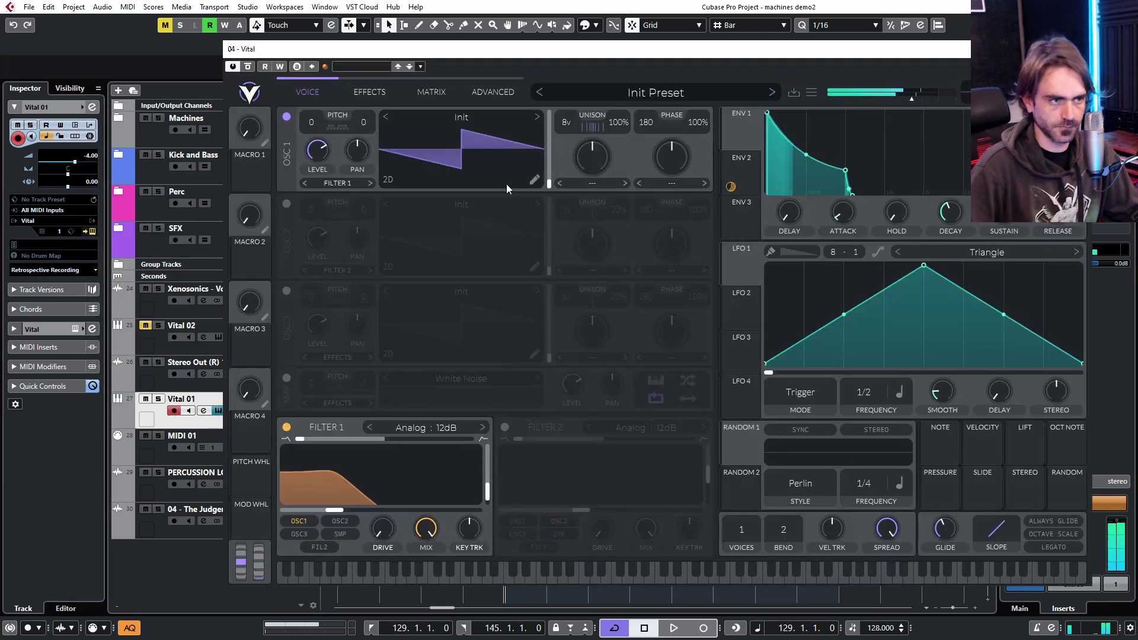
left_click_drag(946, 527, 961, 503)
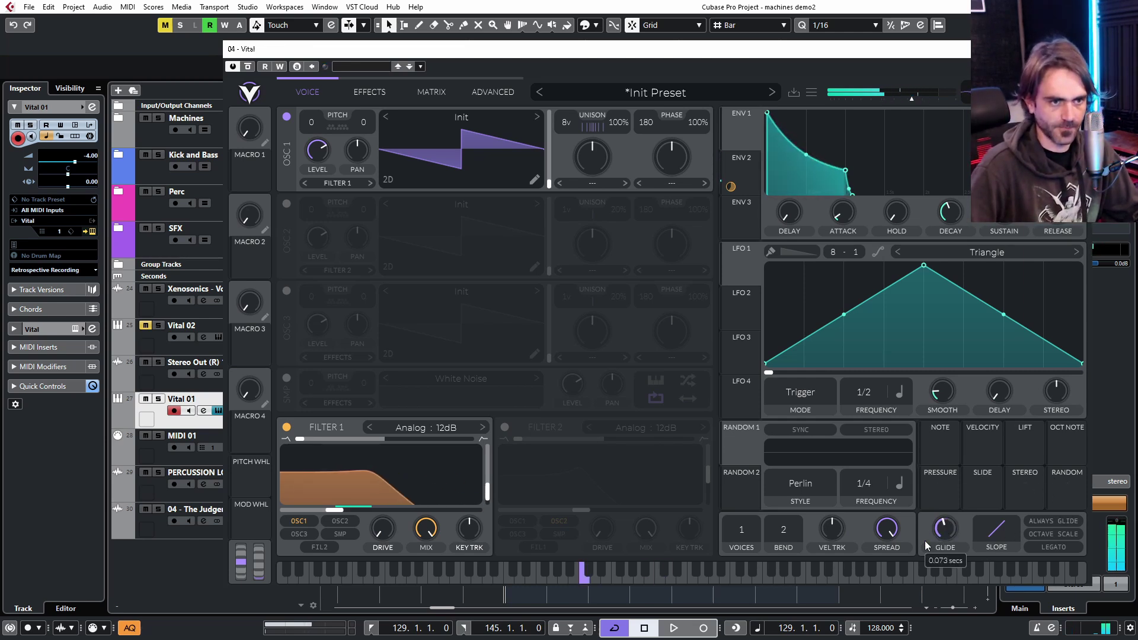
left_click_drag(985, 460, 949, 560)
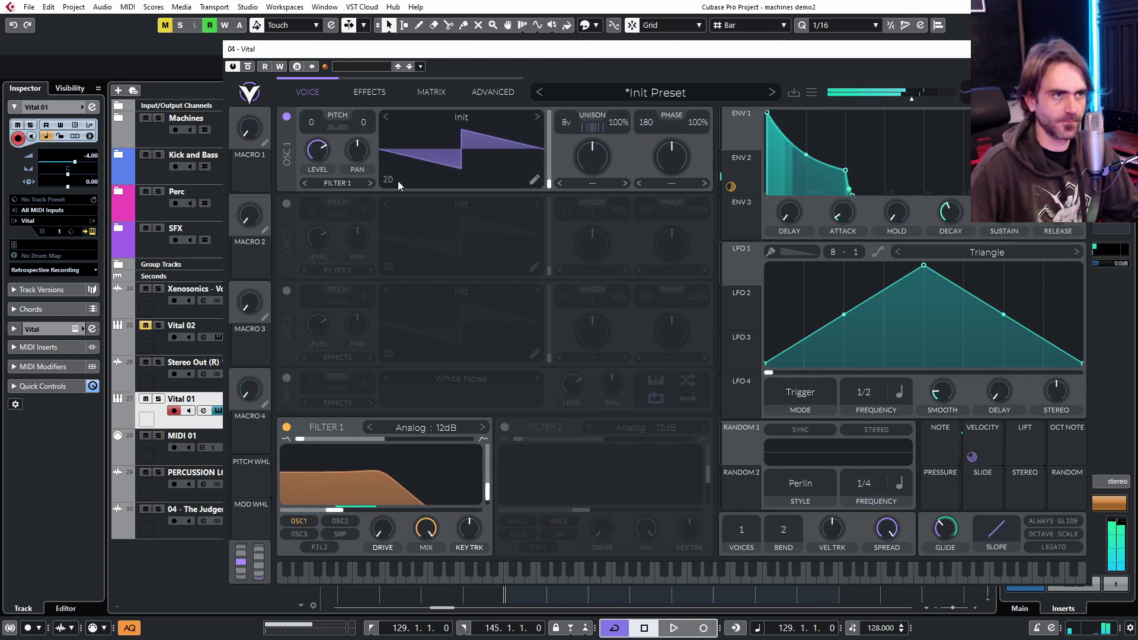
Reshape the MOD REMAP 2 velocity curve to stay flat for soft notes, then rise steeply.
left_click(420, 95)
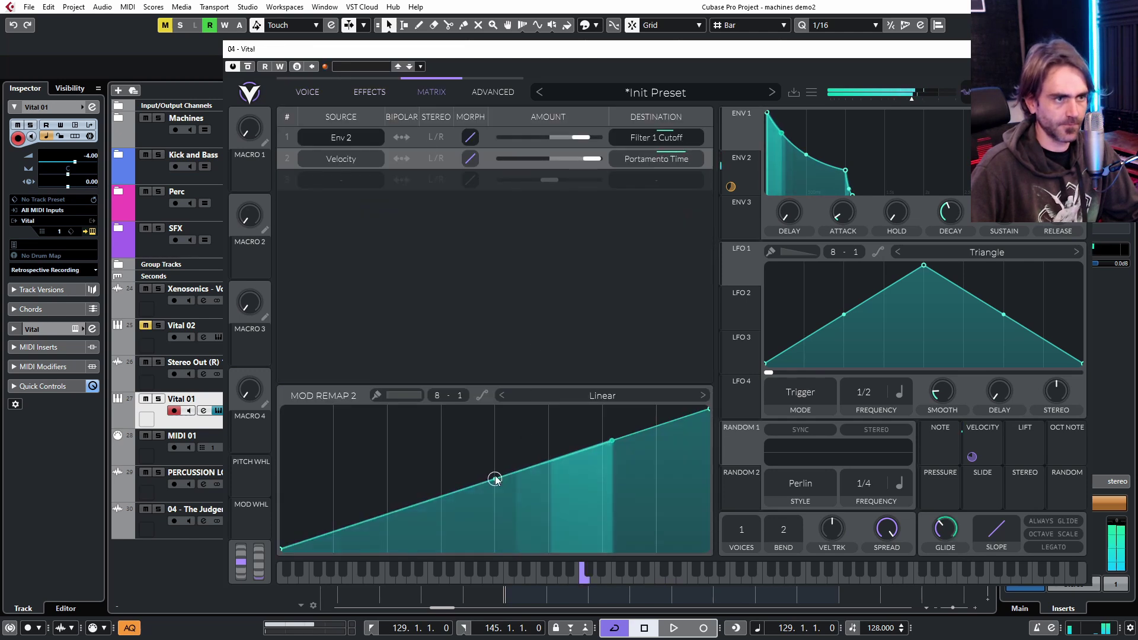
double_click(528, 464)
left_click_drag(527, 463, 552, 558)
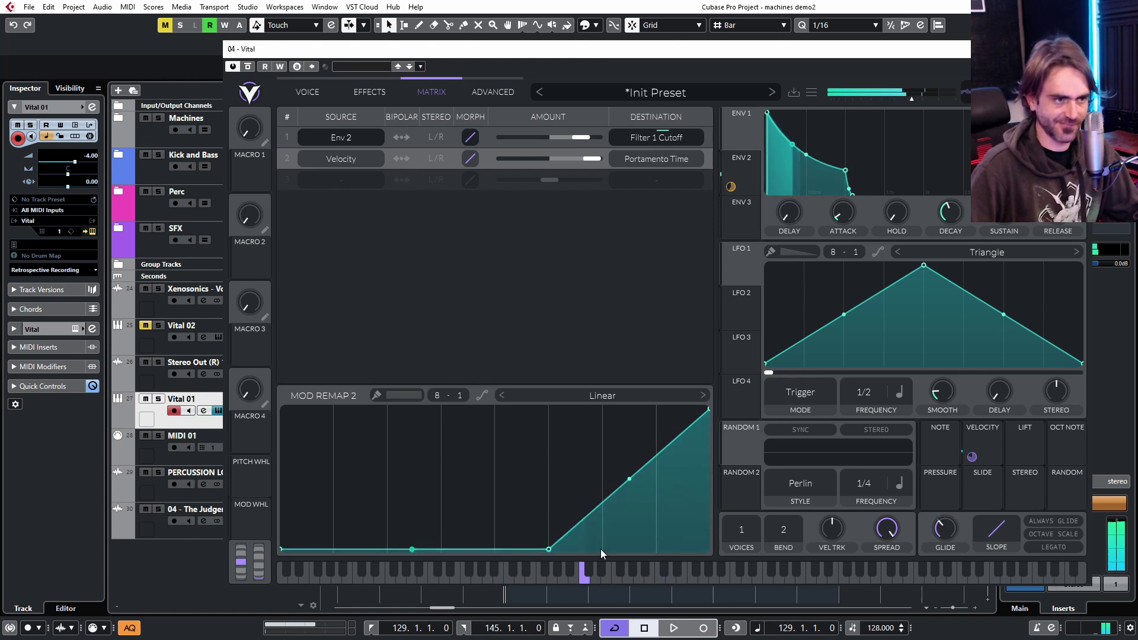
left_click_drag(627, 481, 629, 511)
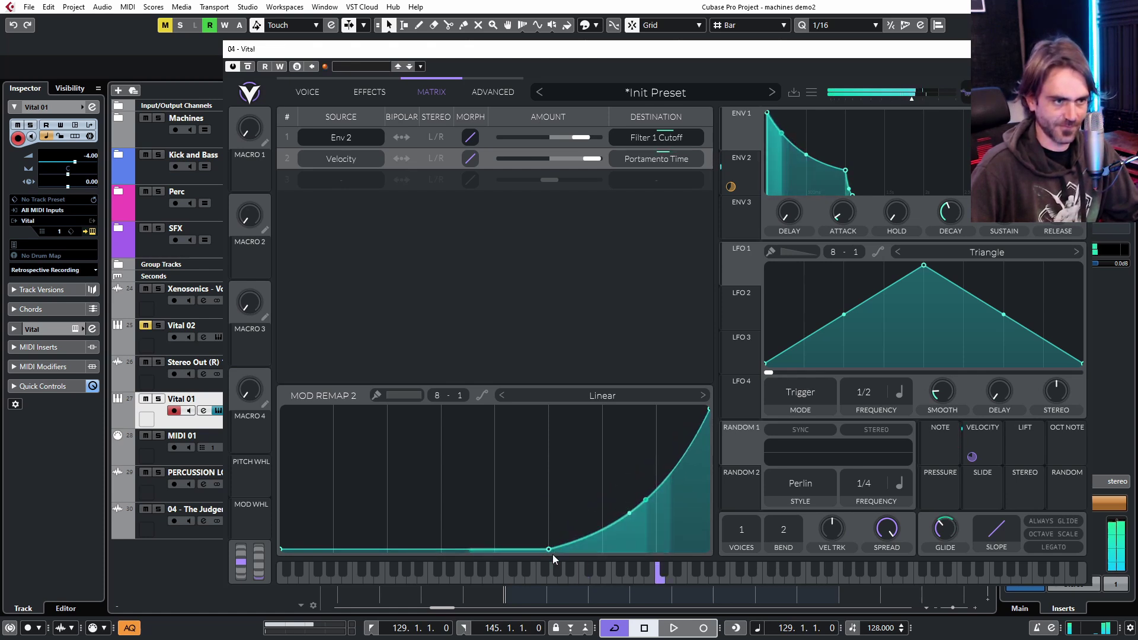
left_click_drag(549, 550, 602, 554)
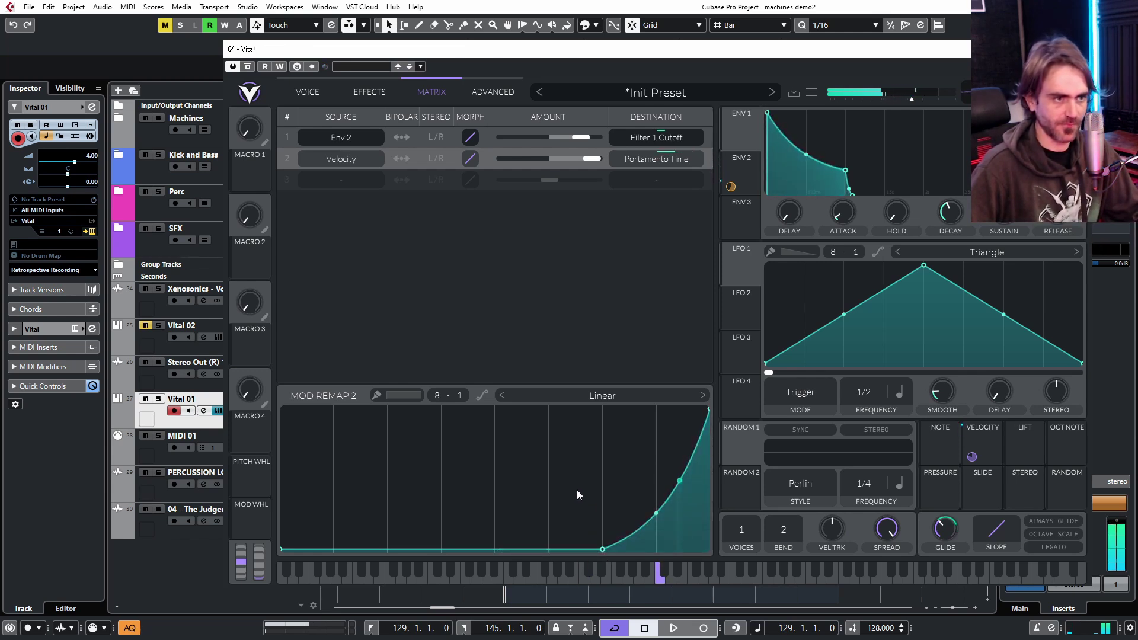
left_click(312, 95)
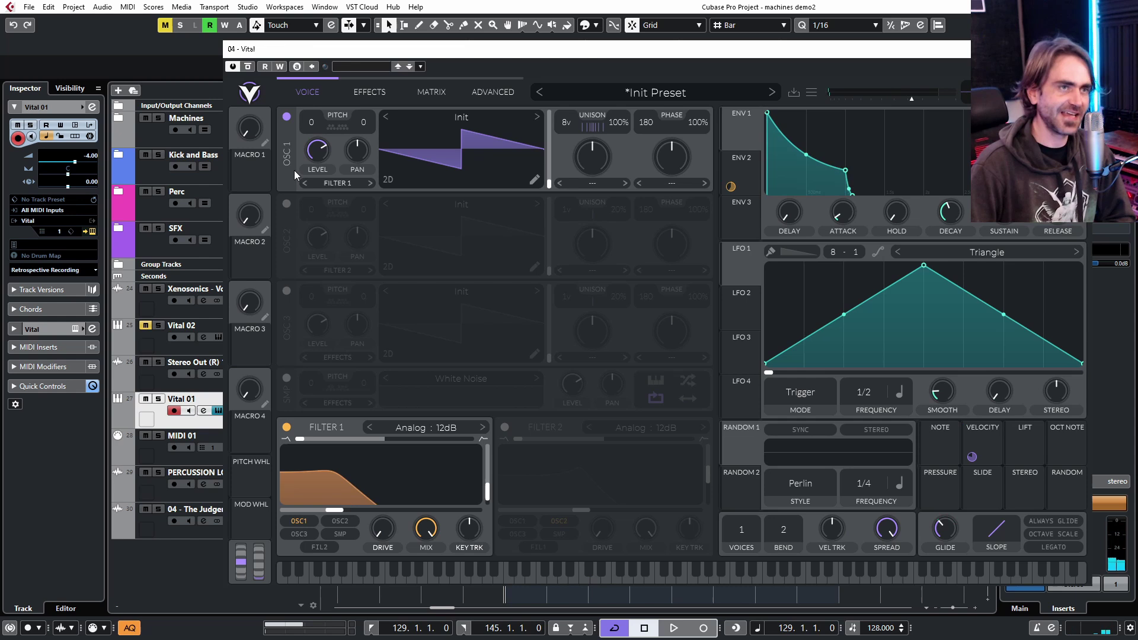
Save the patch as a preset named 'Vital Guitar Powerchord'.
left_click(793, 92)
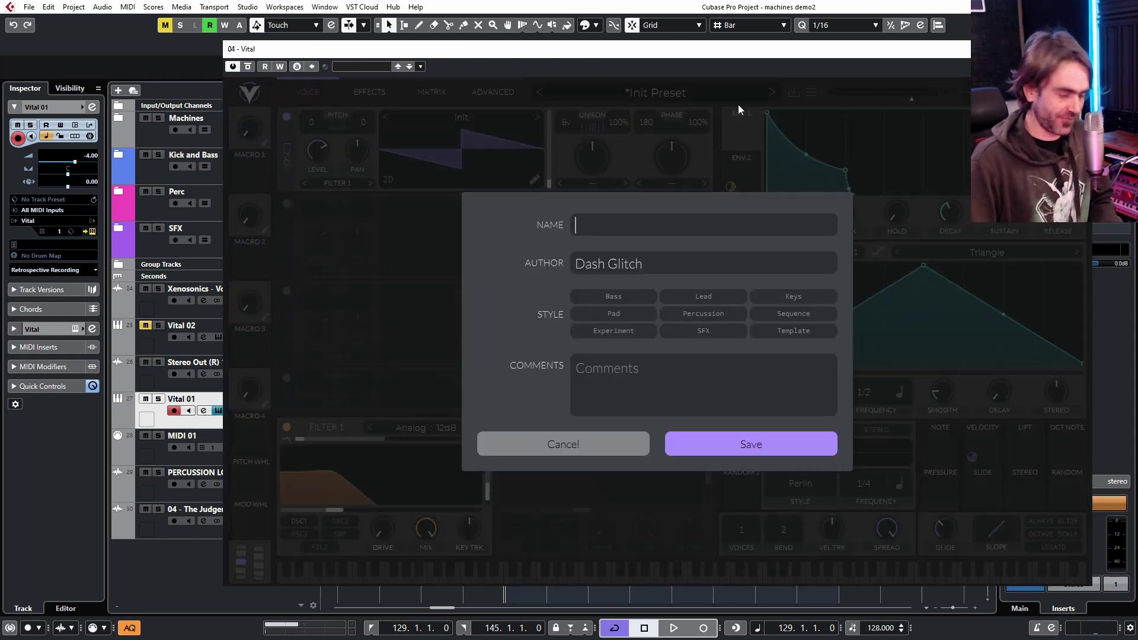
type("Vital")
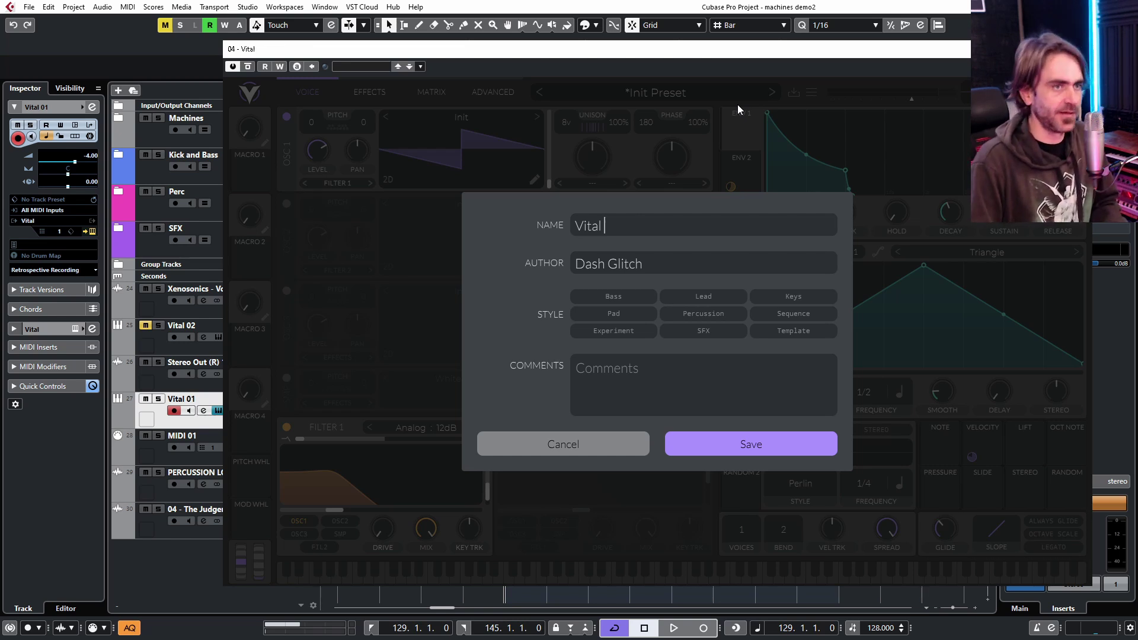
type("Guitar ")
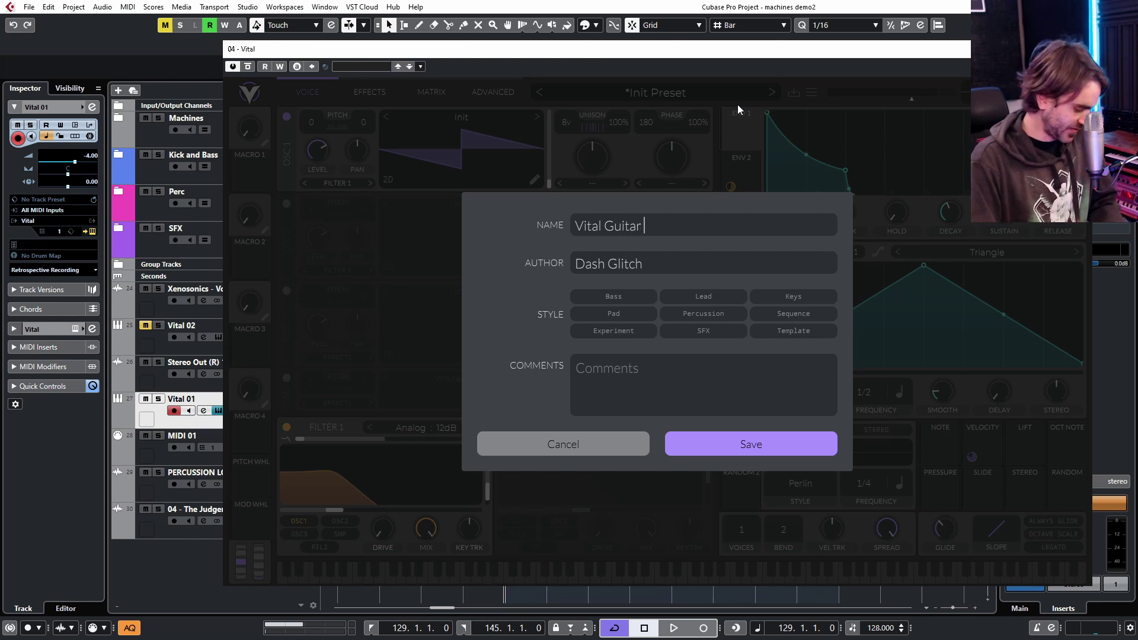
type("Powerchord")
key("Return")
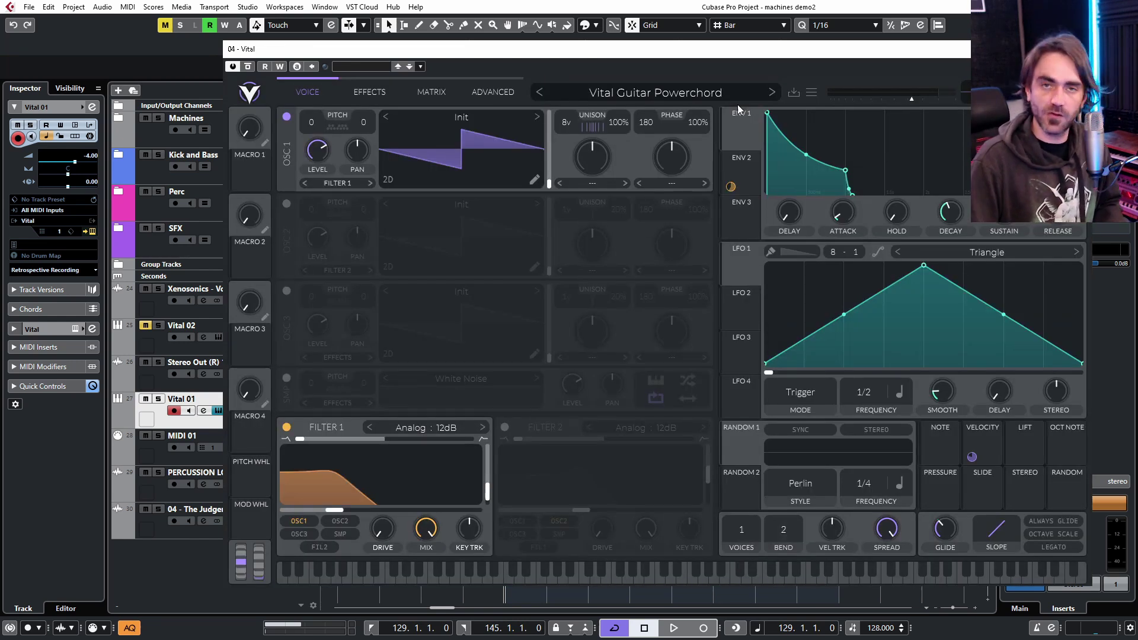